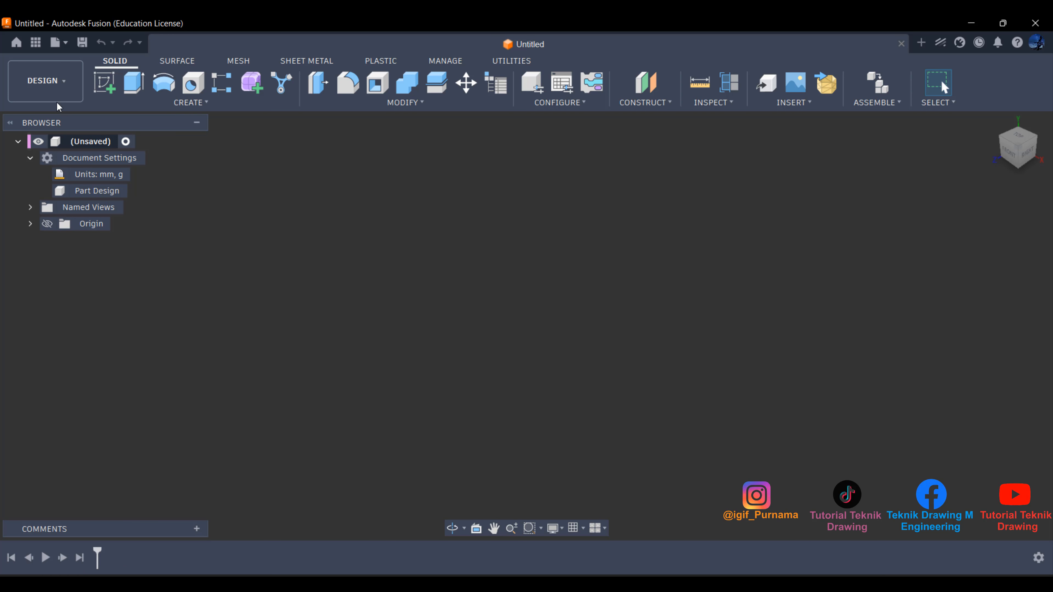
Create a new part design with millimetre and gram units, and close the earlier untitled document.
left_click(61, 82)
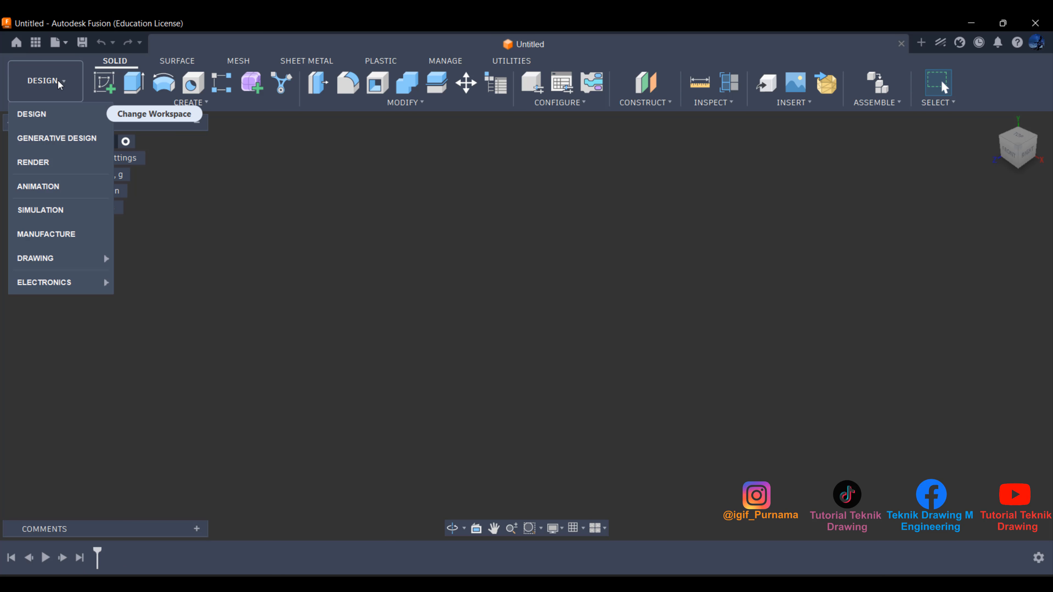
left_click(19, 41)
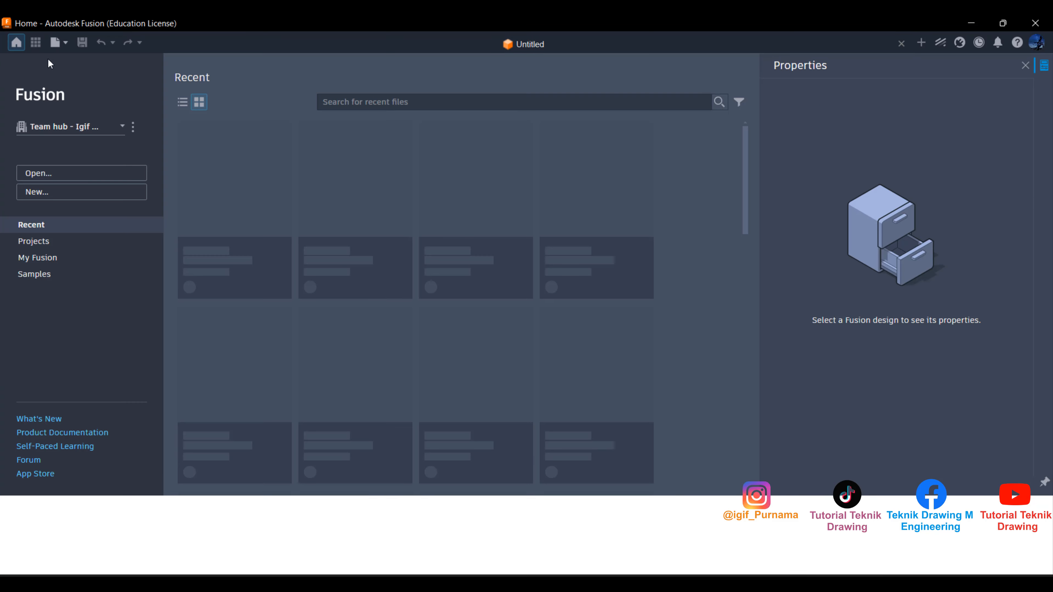
left_click(66, 193)
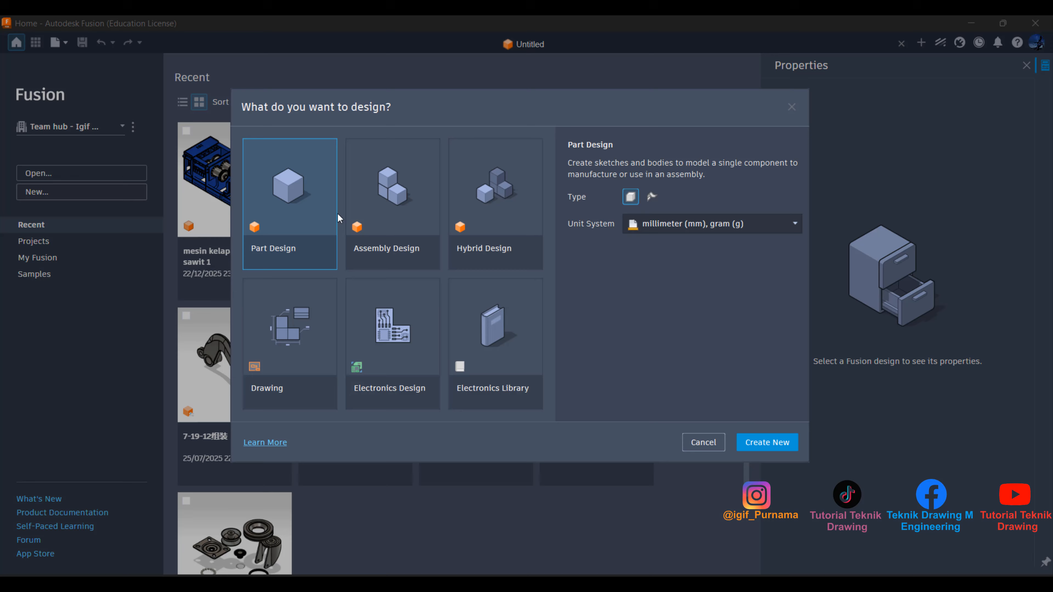
left_click(756, 443)
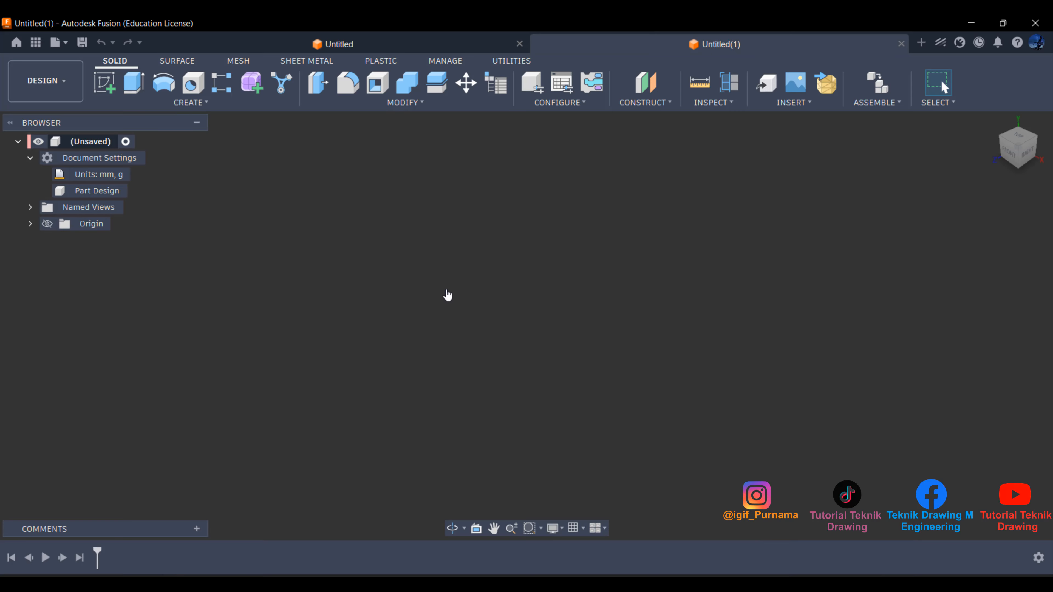
left_click(518, 44)
Check the reference drawing of the link plate and start a sketch on the front XY plane.
left_click(104, 83)
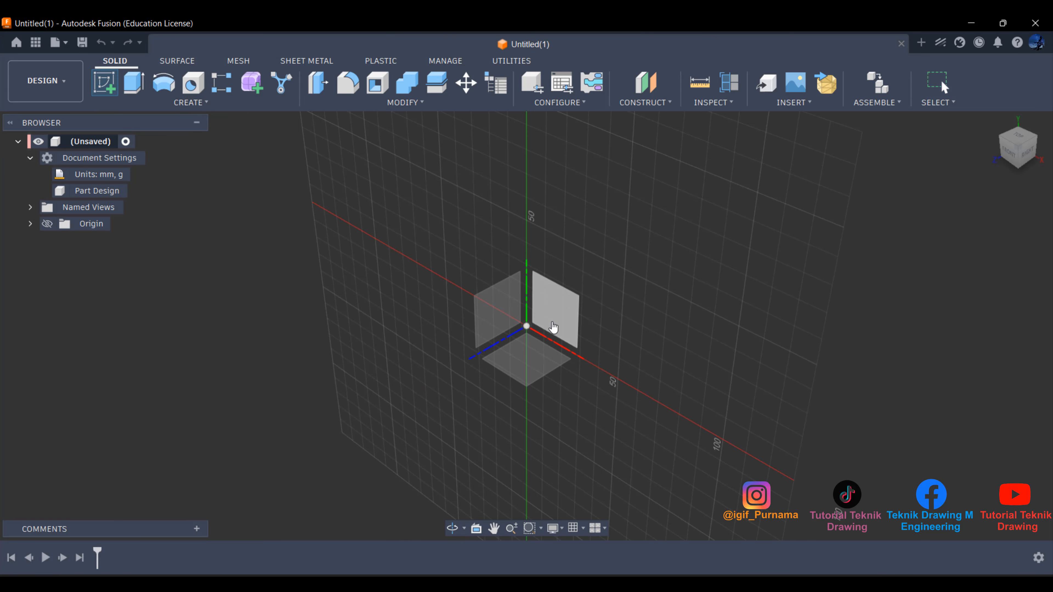
key("alt+Tab")
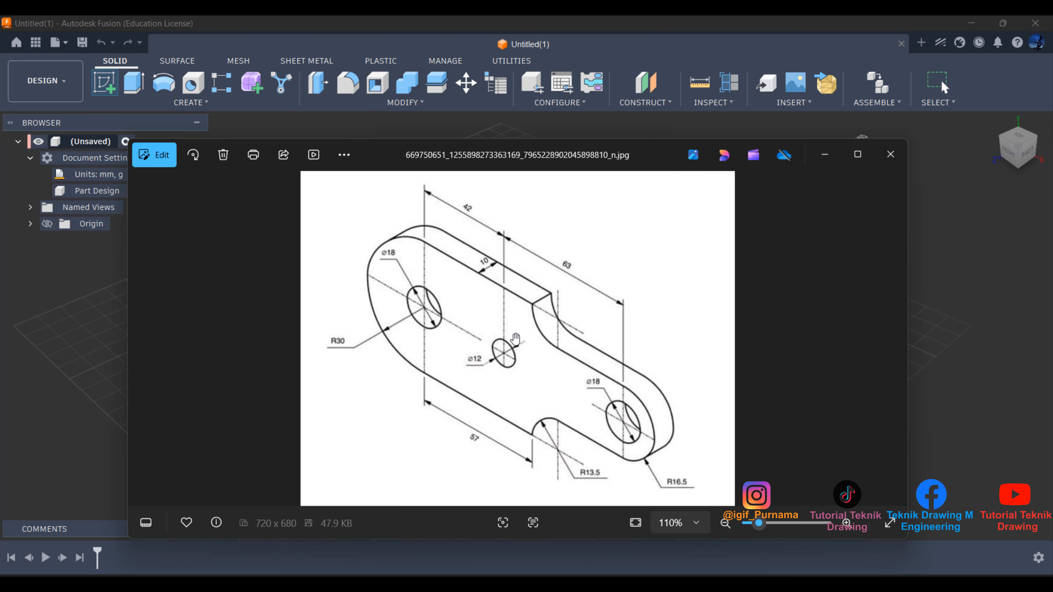
left_click(825, 155)
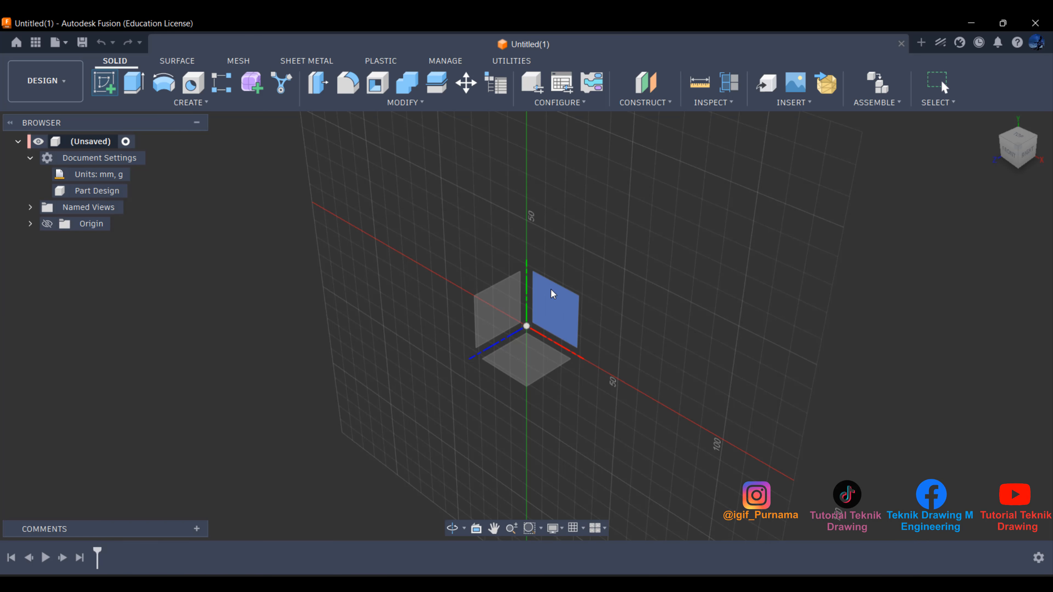
left_click(557, 294)
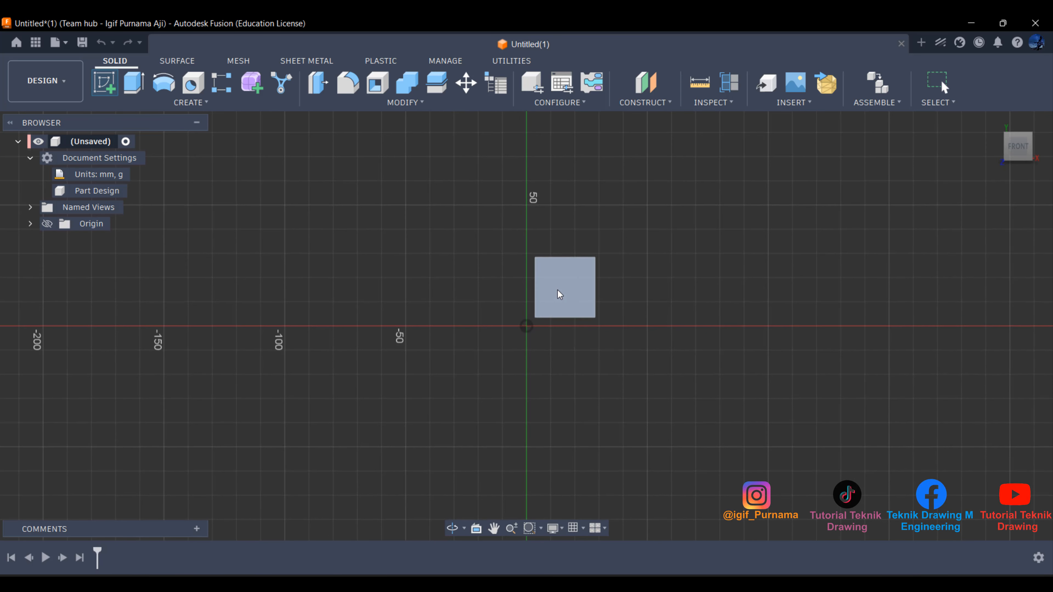
Sketch two concentric circles centred on the origin, with diameters of about 99 mm and 34 mm.
key("alt+Tab")
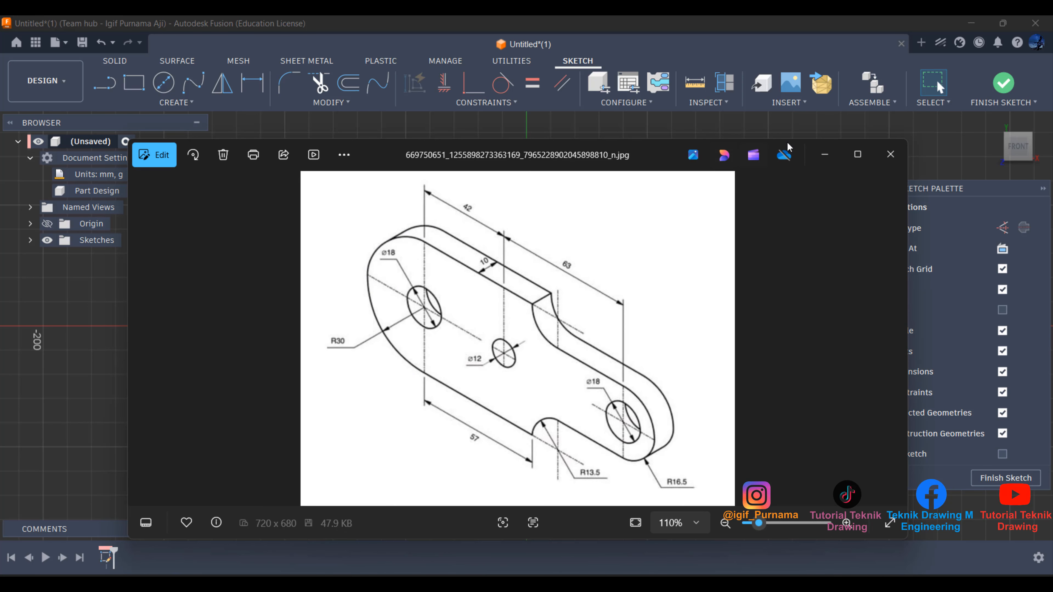
left_click(825, 156)
key("c")
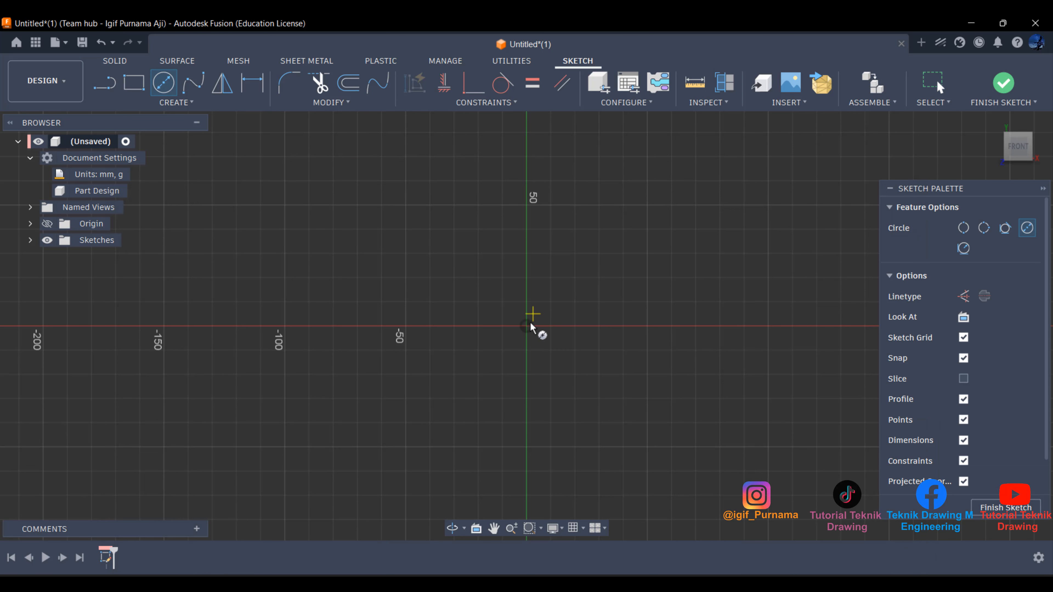
left_click(526, 327)
left_click(641, 277)
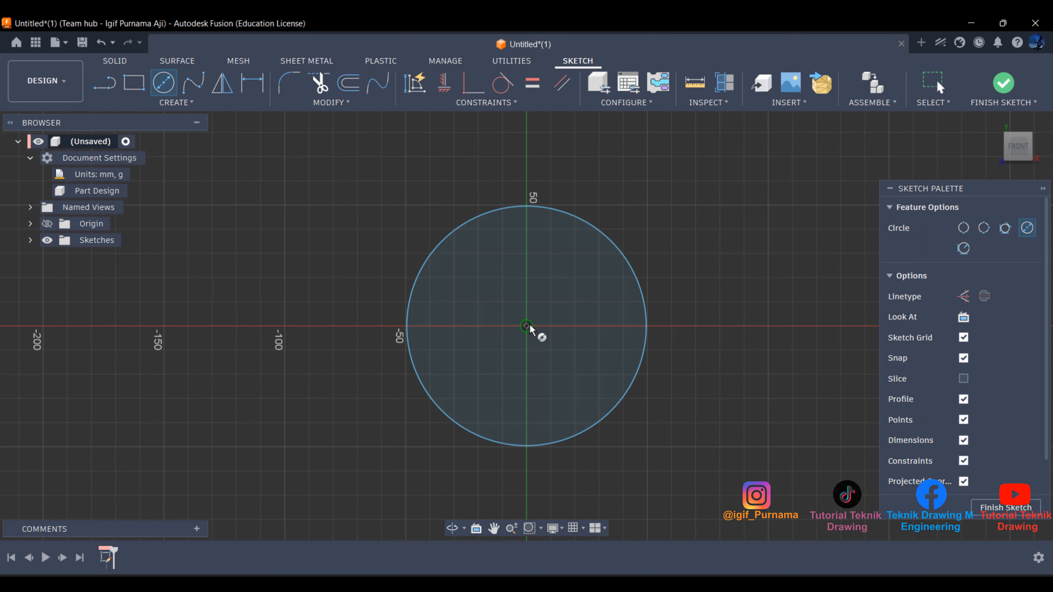
left_click(526, 326)
left_click(509, 288)
Sketch two concentric circles on the horizontal axis about 200 mm right of the origin, the outer one about 76 mm in diameter.
scroll(466, 383, "down", 3)
scroll(683, 344, "up", 2)
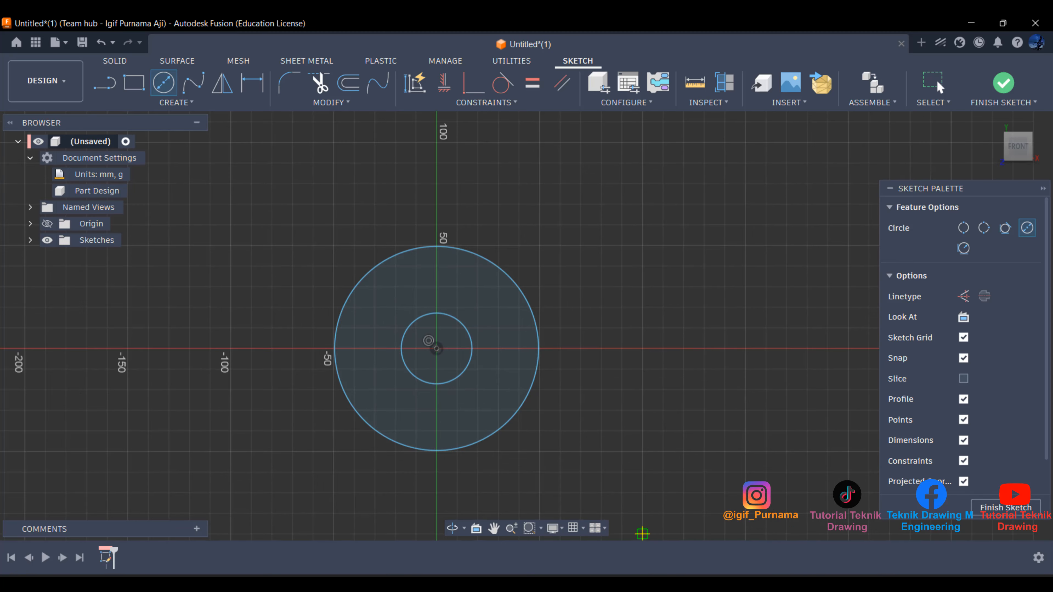
left_click(642, 583)
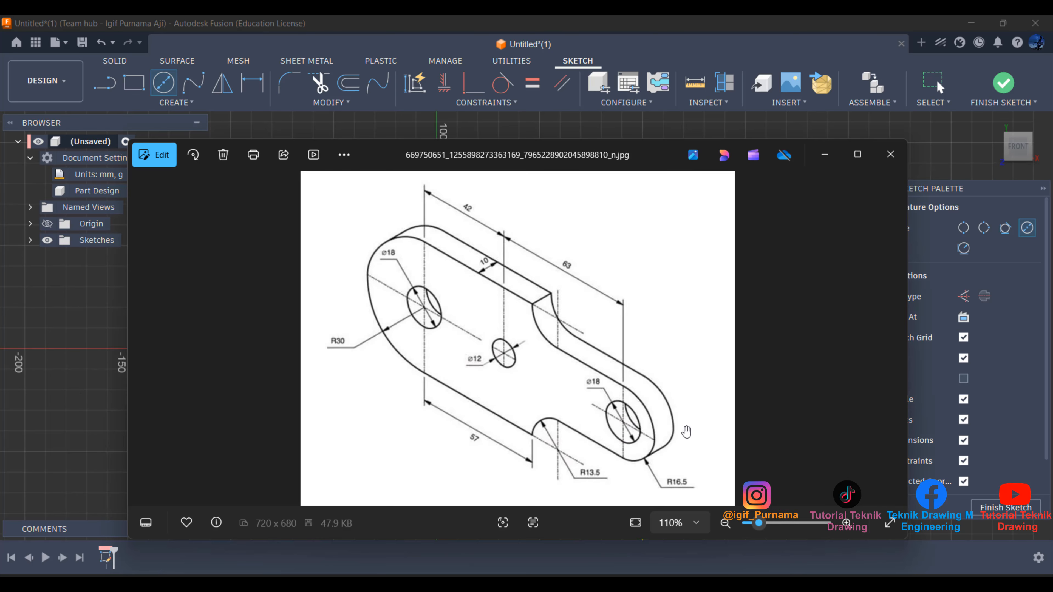
left_click(824, 155)
scroll(514, 286, "down", 3)
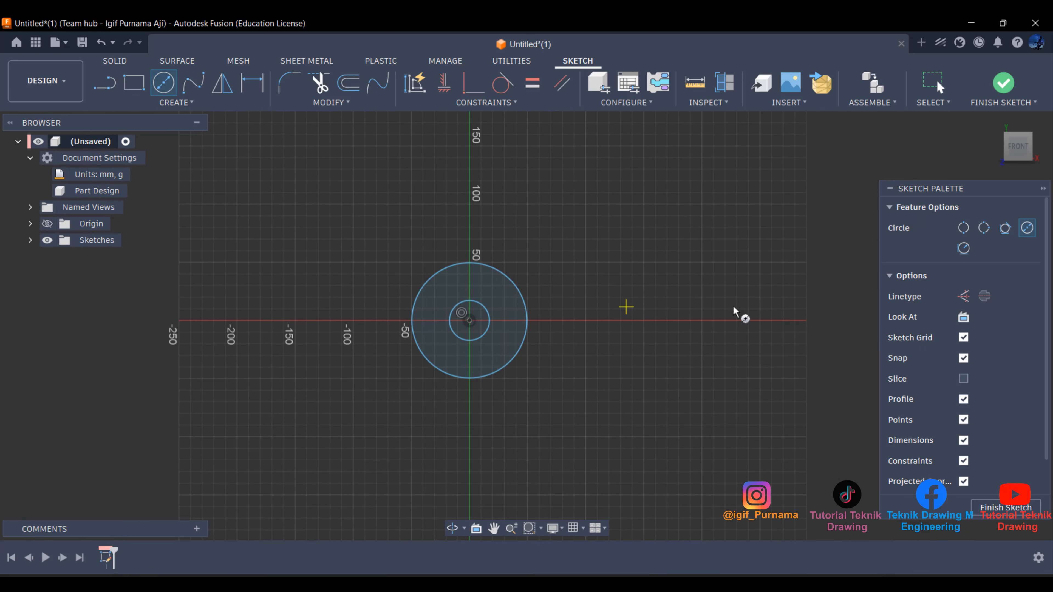
scroll(718, 304, "up", 2)
left_click(668, 324)
left_click(668, 264)
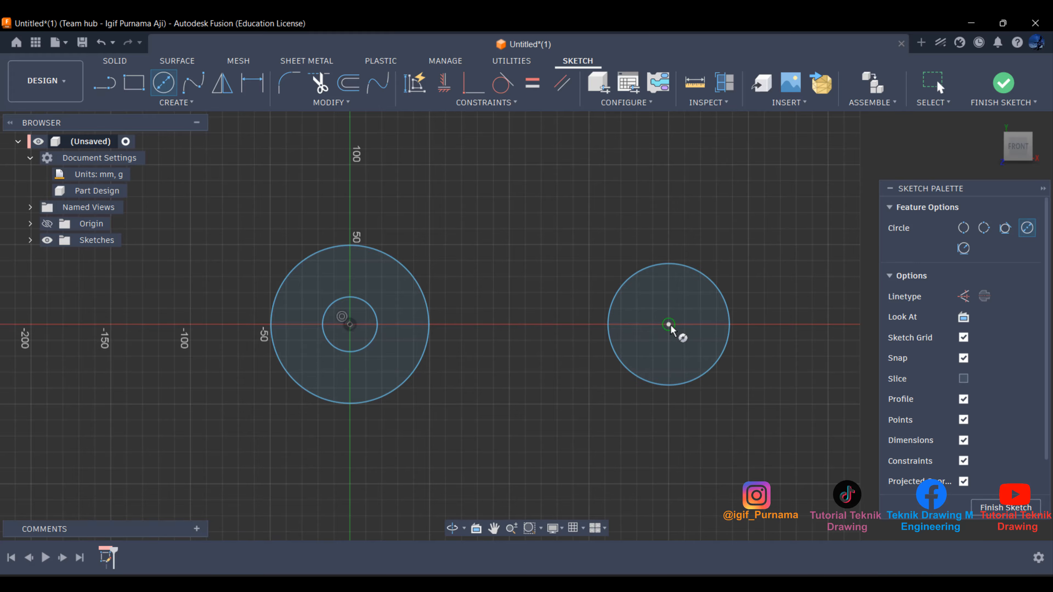
left_click(669, 325)
left_click(669, 293)
Dimension the outer circle at the origin with a diameter of 60 mm, based on the reference drawing's R30.
left_click(609, 585)
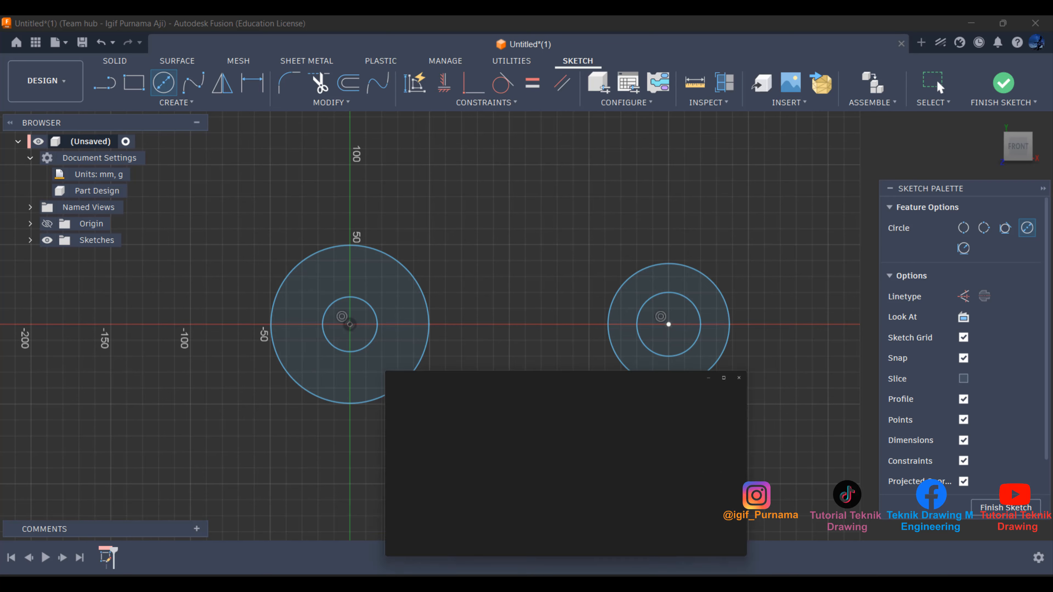
left_click(609, 584)
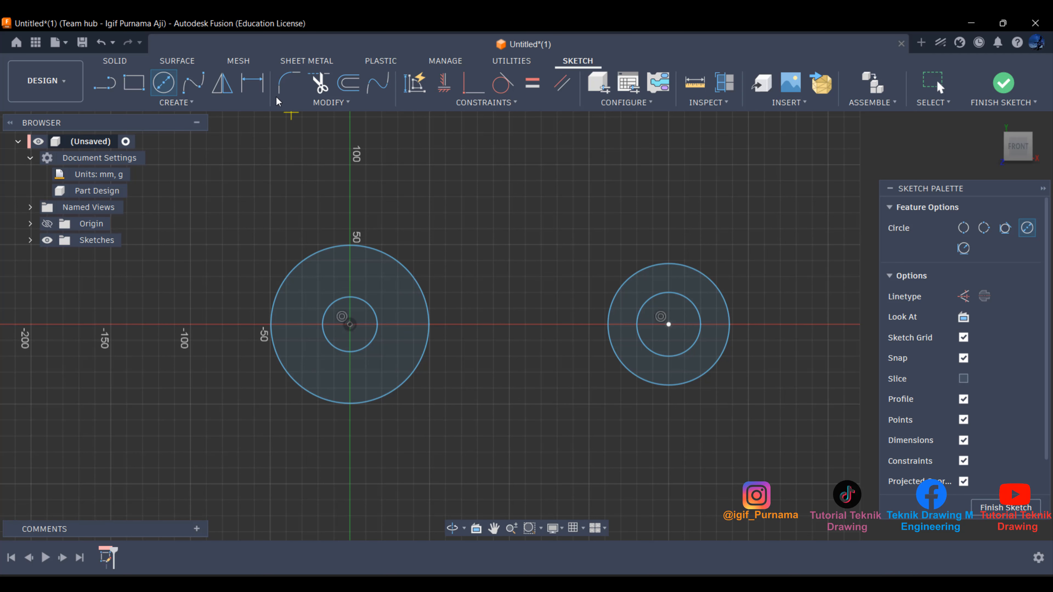
left_click(259, 86)
left_click(427, 299)
left_click(477, 286)
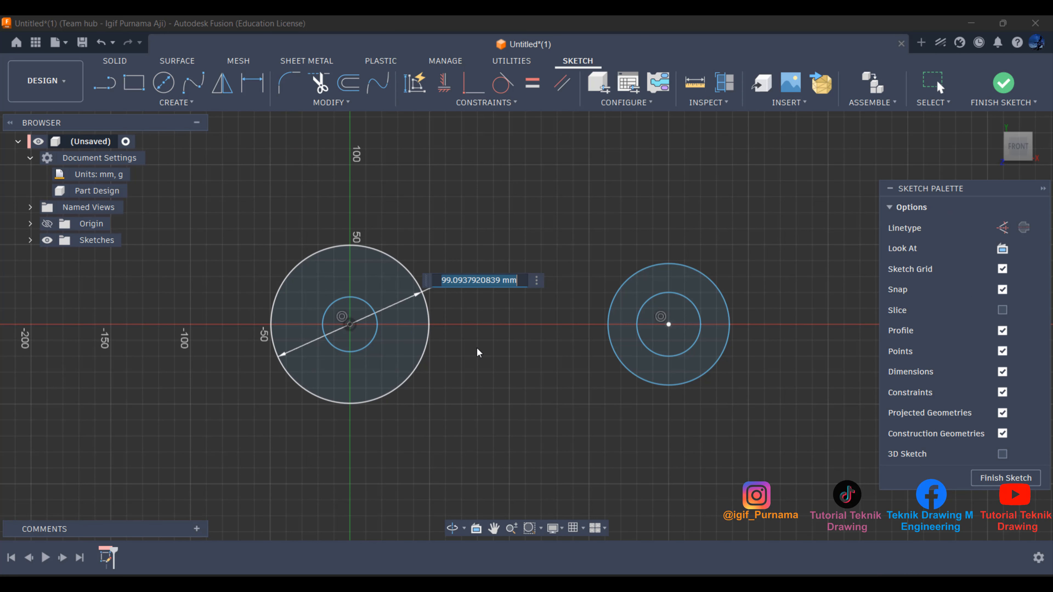
left_click(450, 284)
left_click_drag(522, 282, 440, 276)
left_click(629, 583)
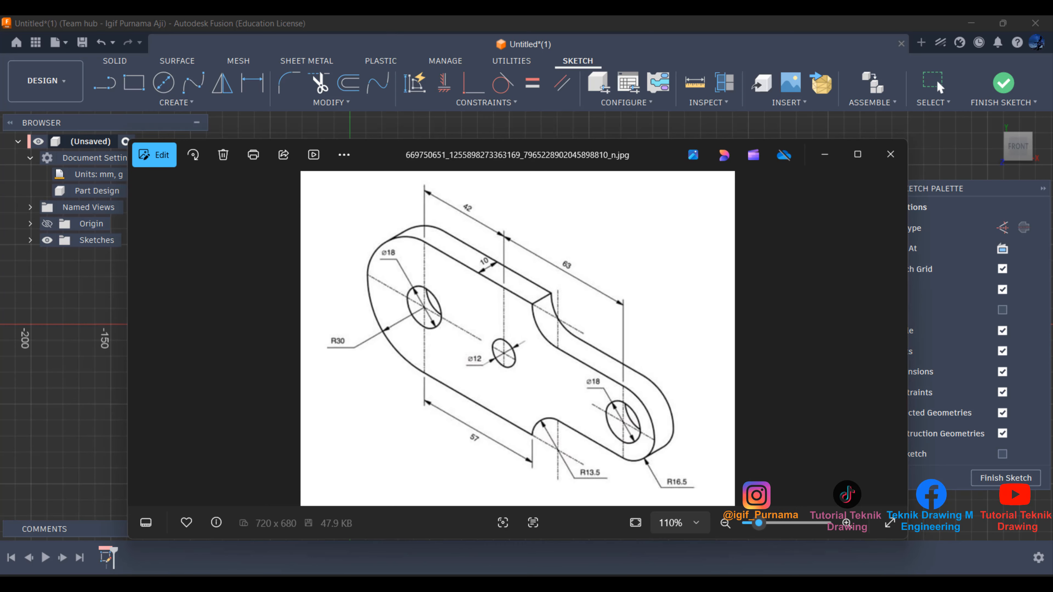
key("super+Down")
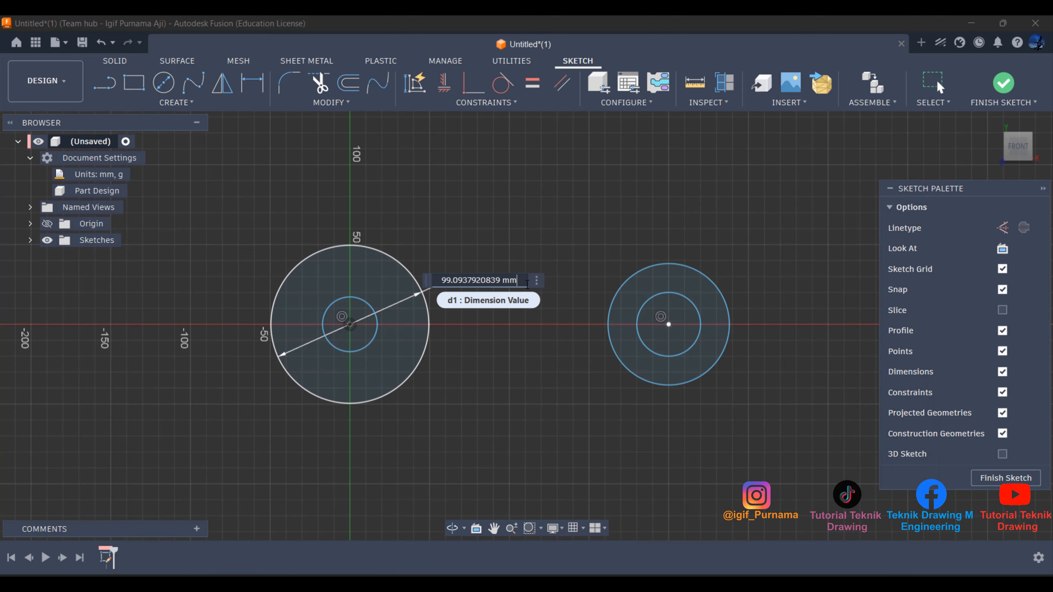
left_click_drag(520, 281, 425, 279)
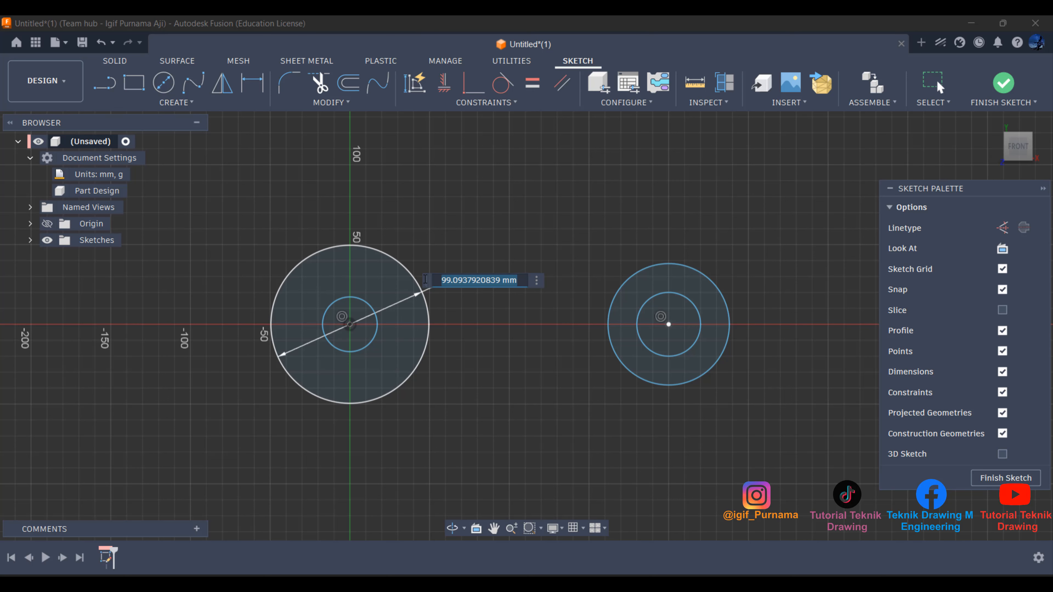
type("60")
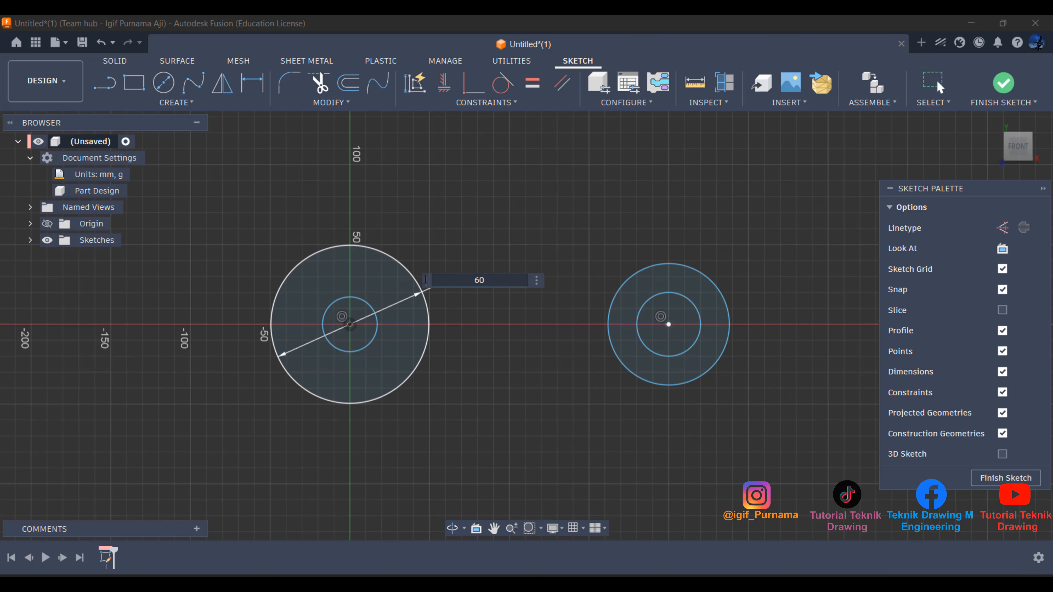
key("Return")
Dimension the inner circle at the origin with a diameter of 18 mm, as in the reference drawing.
scroll(325, 305, "up", 4)
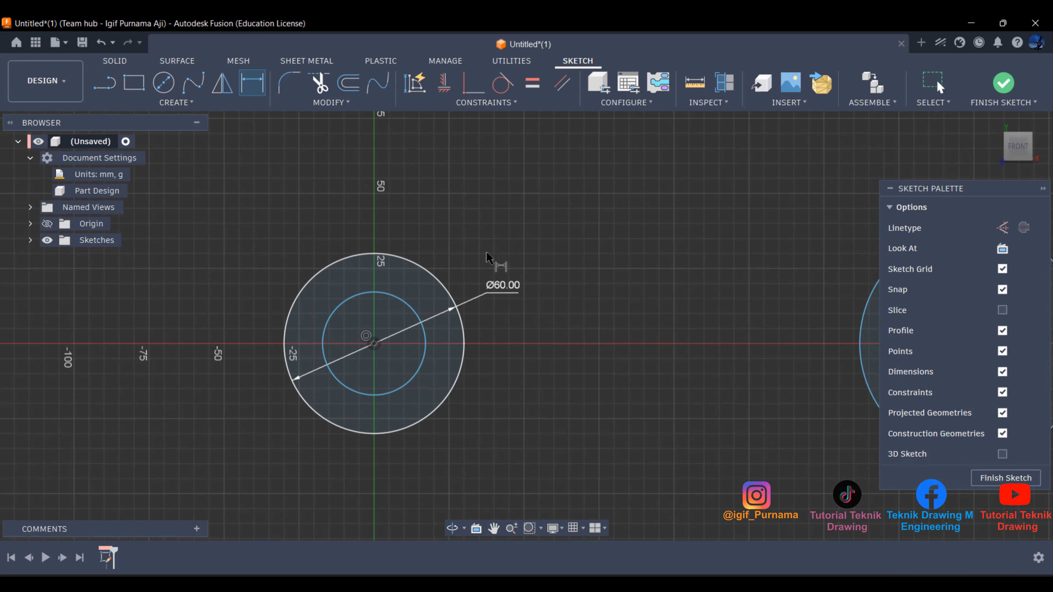
left_click(419, 317)
left_click(460, 230)
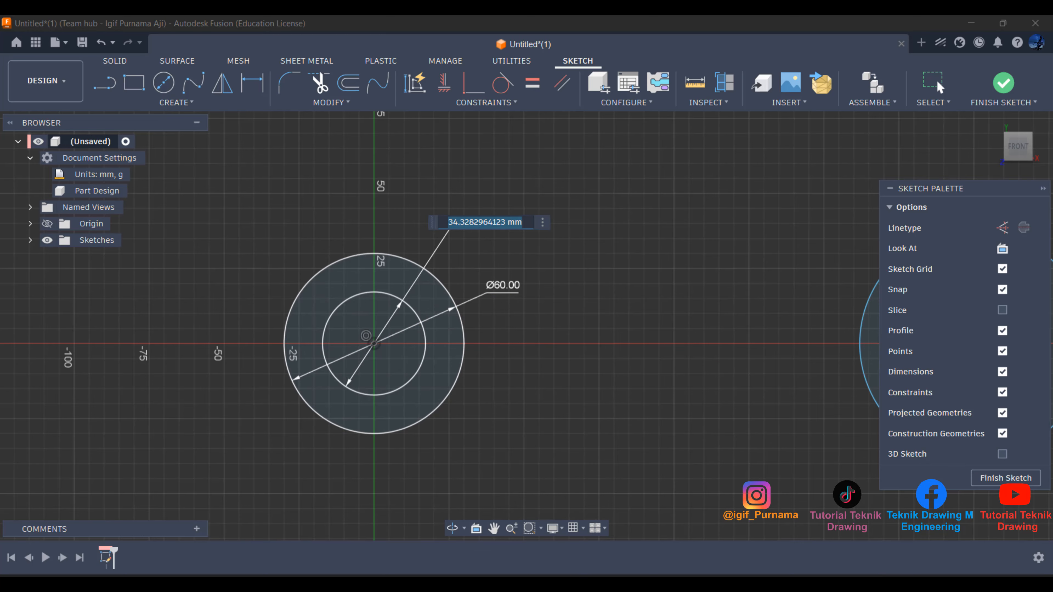
key("alt+Tab")
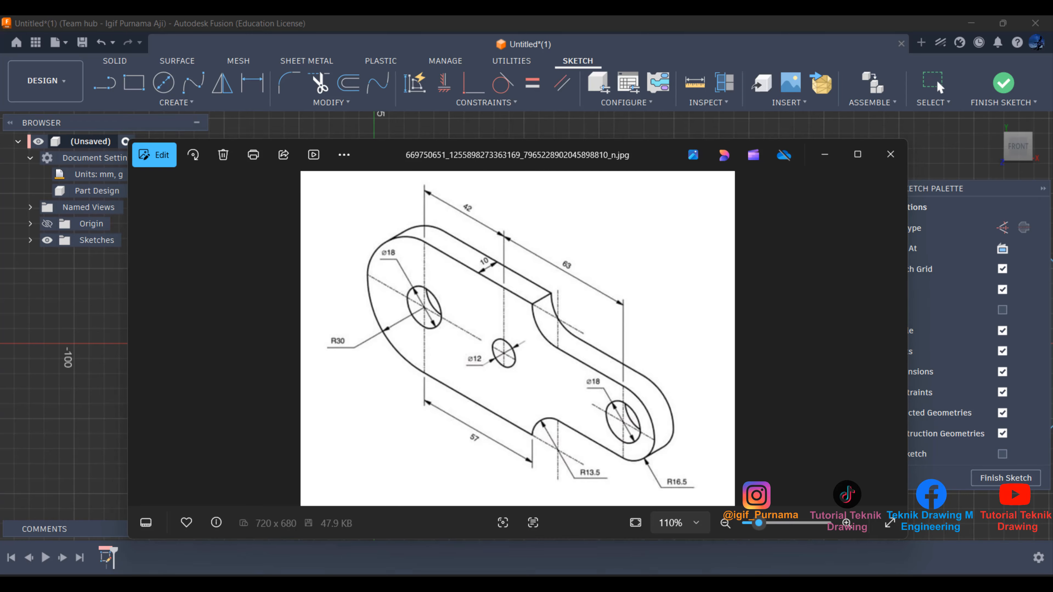
key("alt+Tab")
left_click(529, 220)
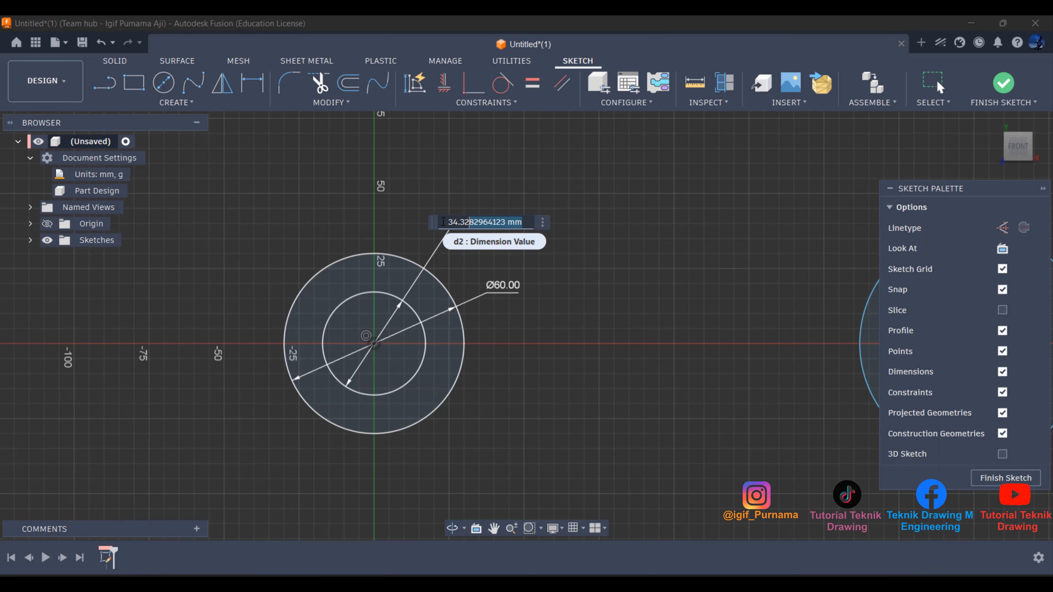
type("18")
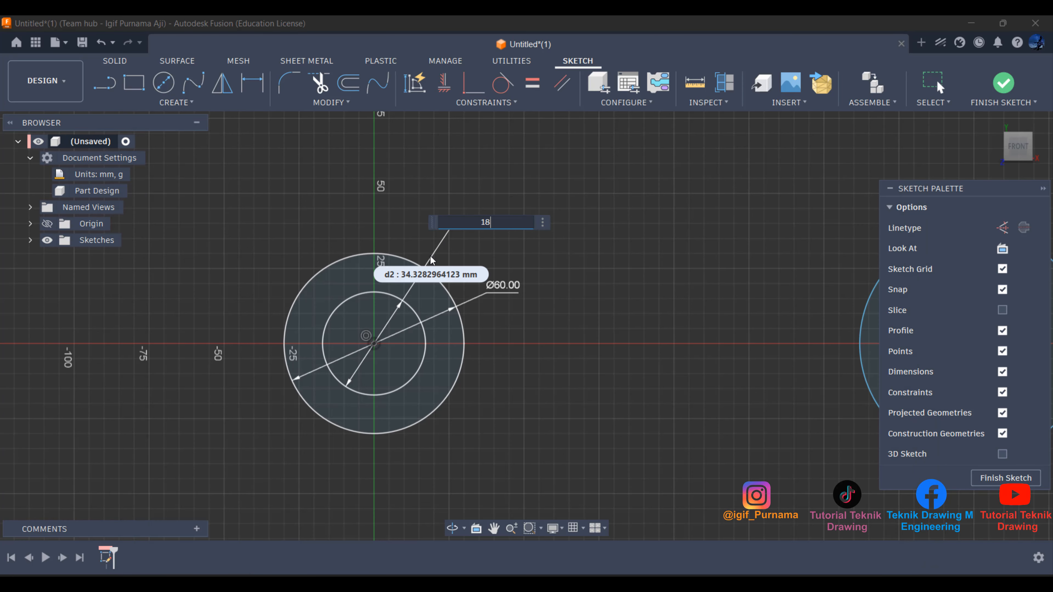
key("Return")
Dimension the outer circle of the pair away from the origin with a diameter of 16.5+16.5 mm, based on the reference drawing's R16.5.
scroll(560, 348, "down", 3)
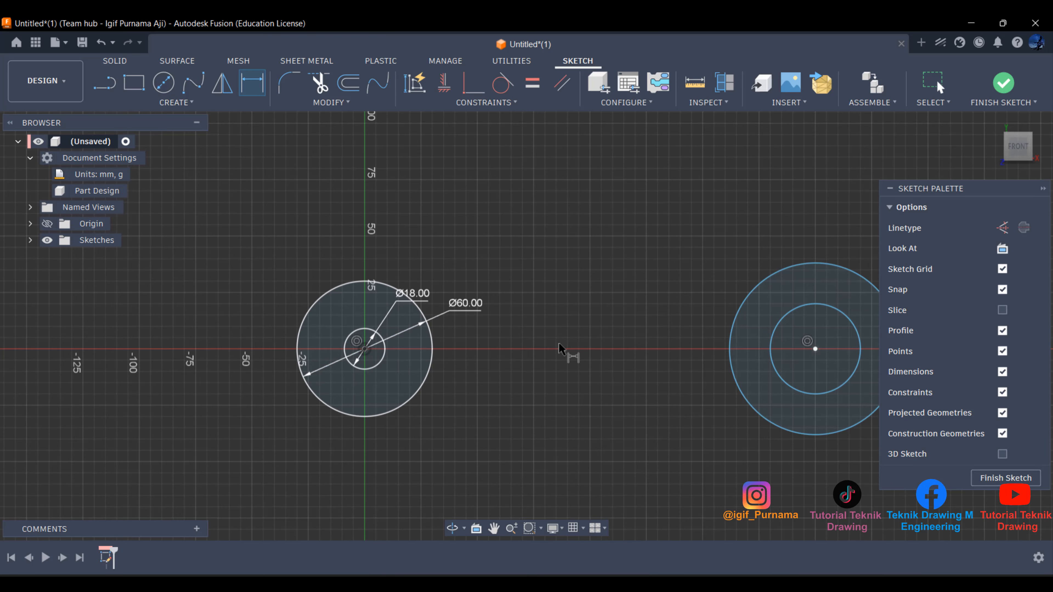
key("alt+Tab")
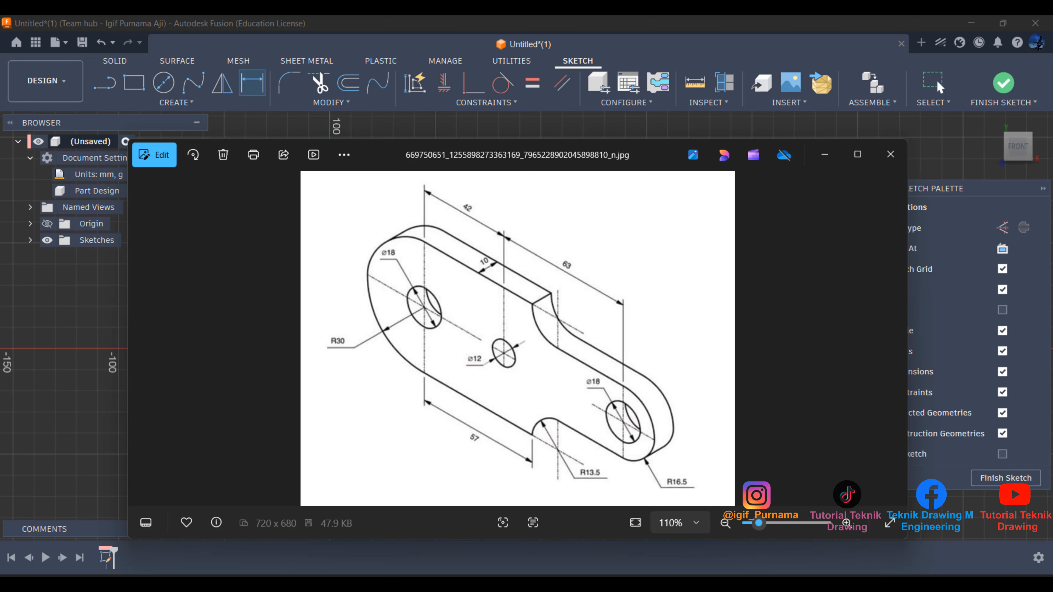
key("alt+Tab")
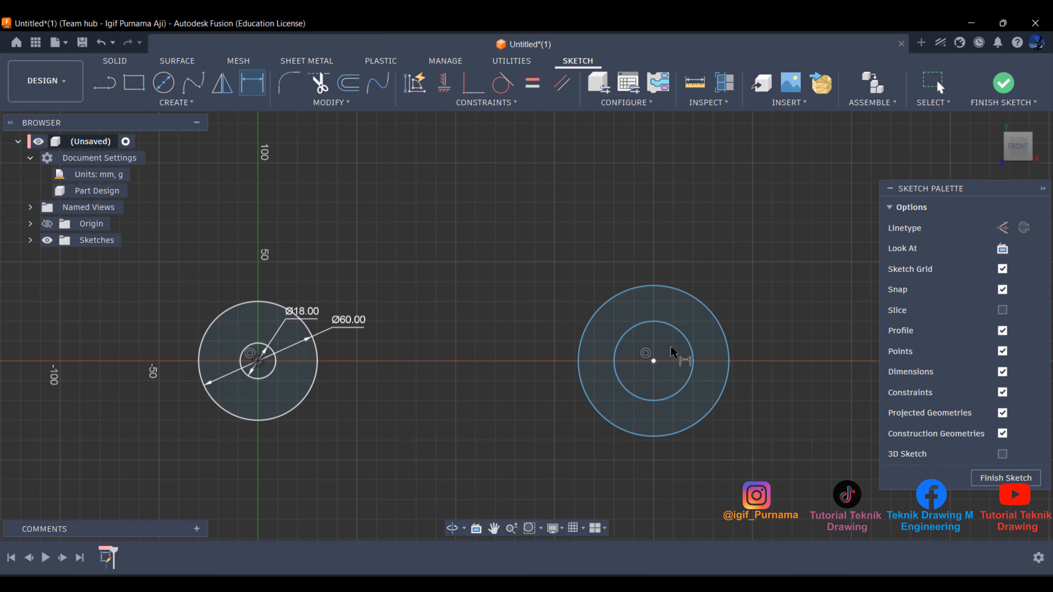
left_click(724, 396)
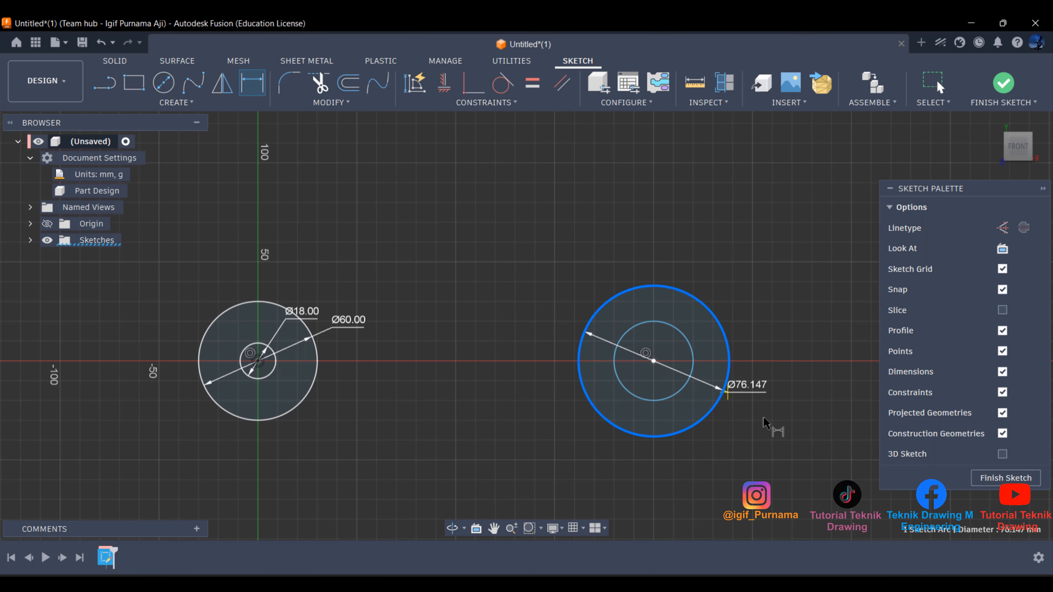
left_click(780, 428)
key("alt+Tab")
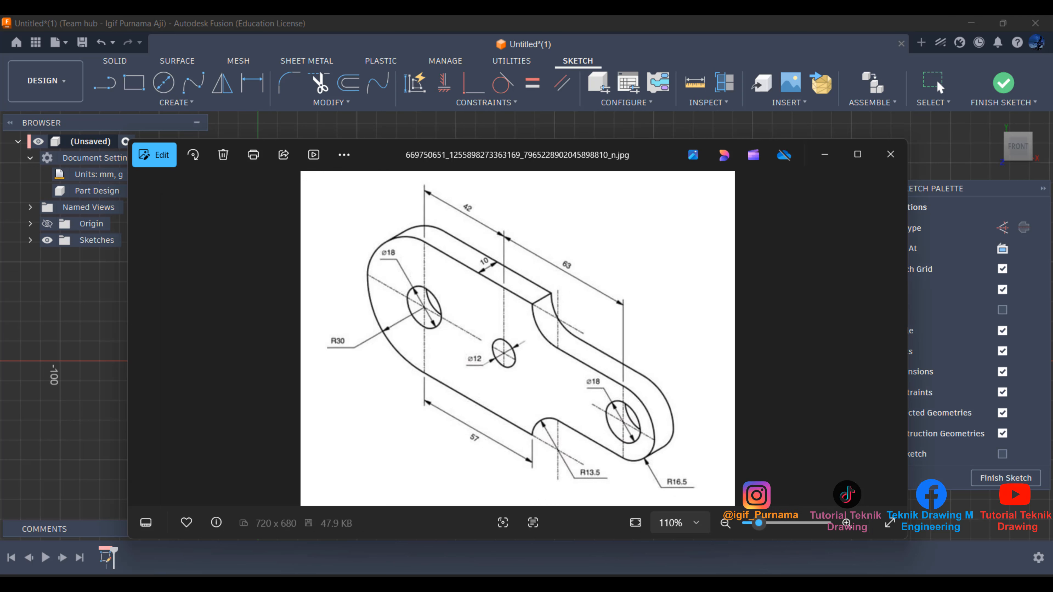
key("alt+Tab")
key("alt+Tab")
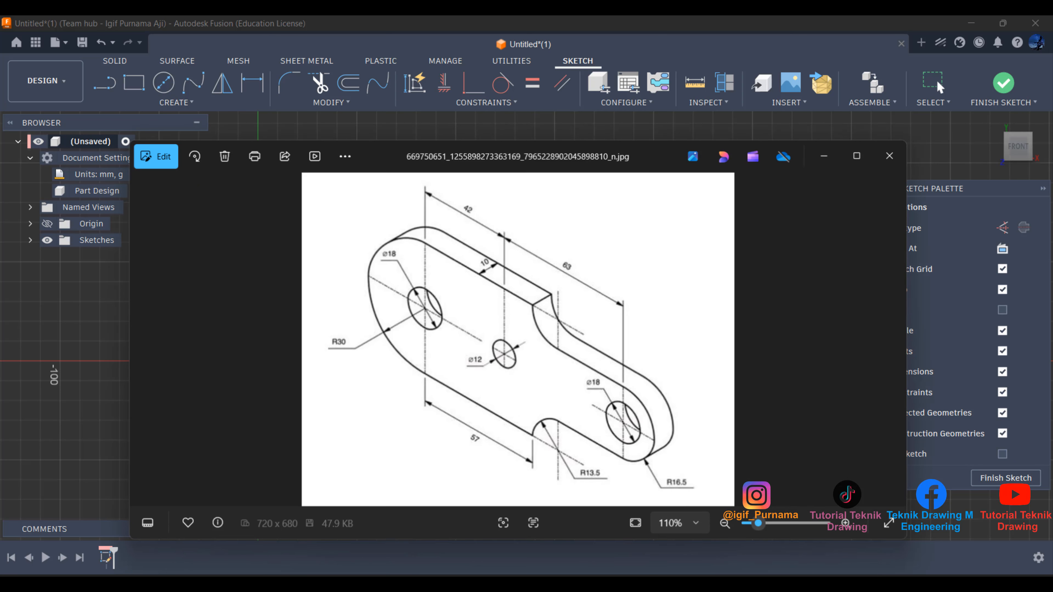
key("alt+Tab")
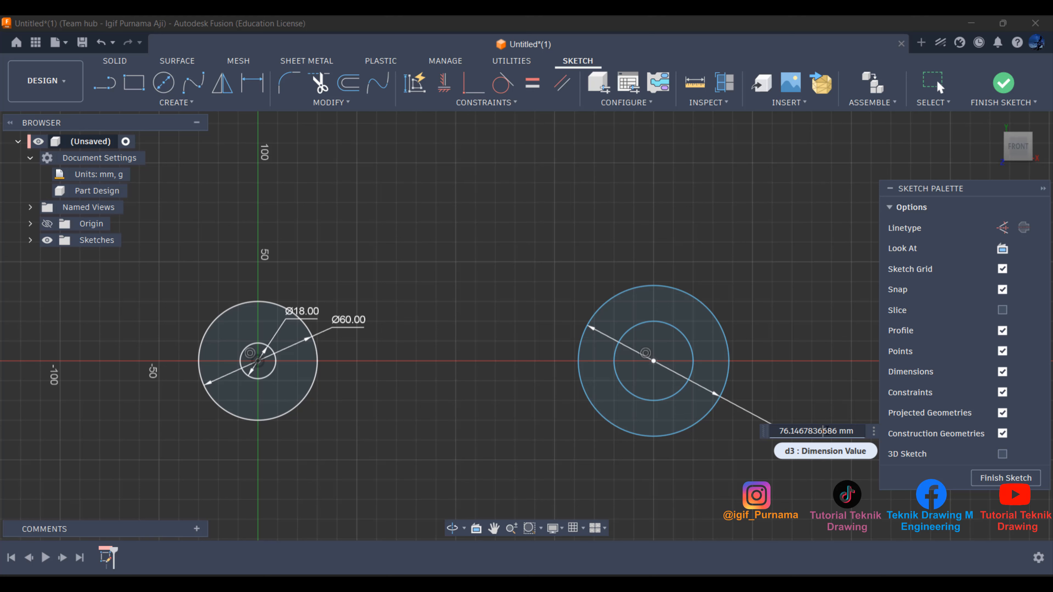
type("1")
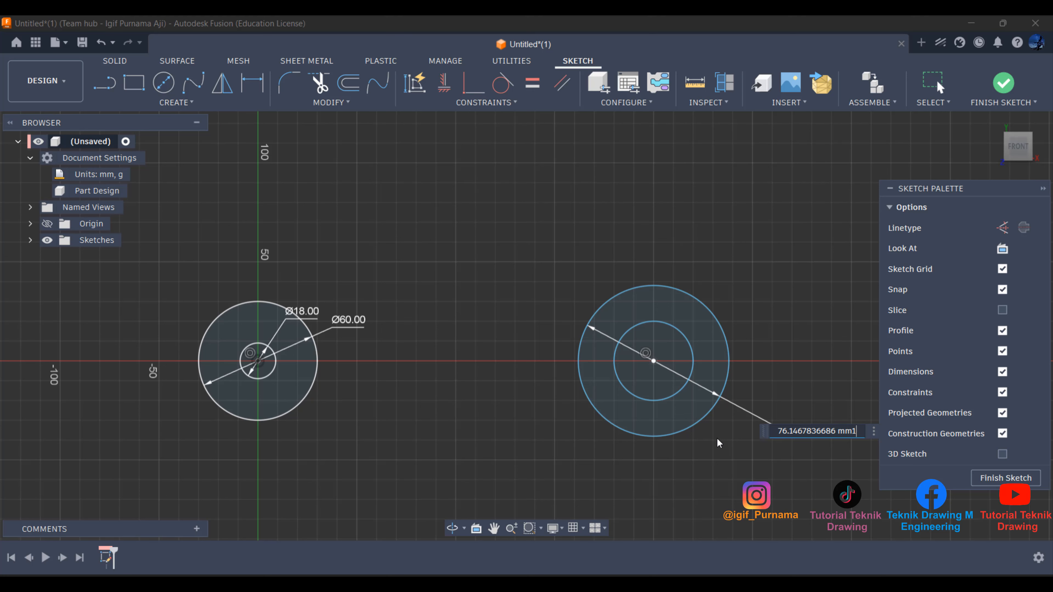
type("6.5+")
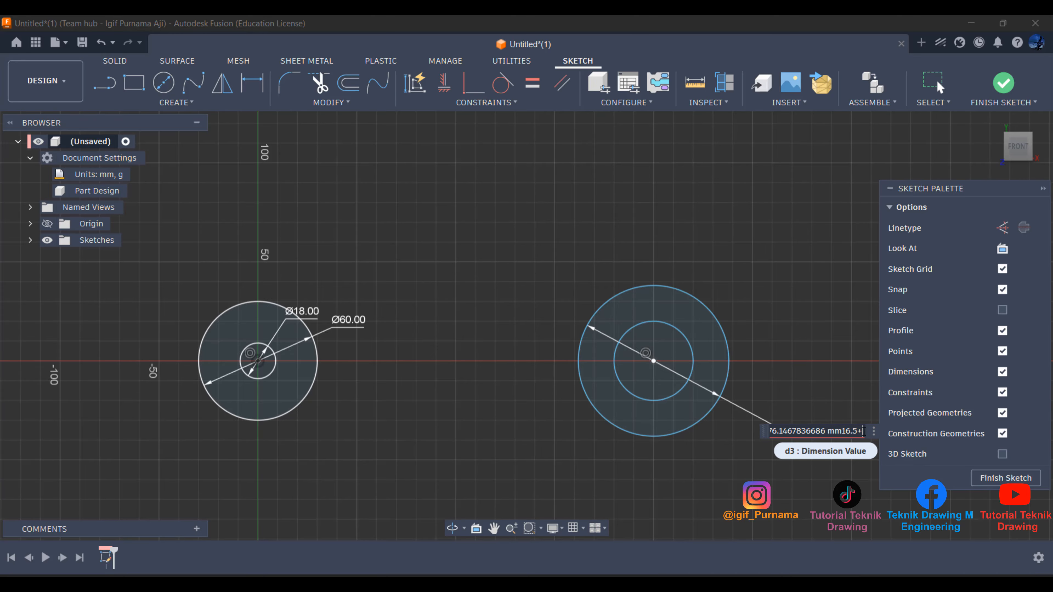
key("Home")
key("ctrl+a")
type("1")
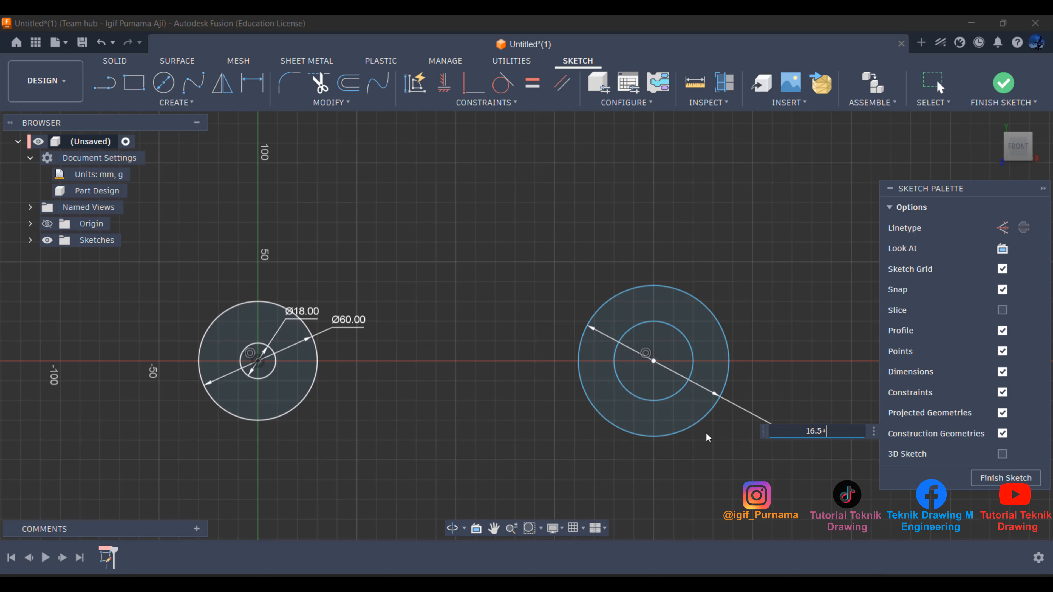
type("6.5+16.5")
key("Return")
Dimension the hole circle of the pair away from the origin with a diameter of 18 mm.
scroll(653, 371, "up", 2)
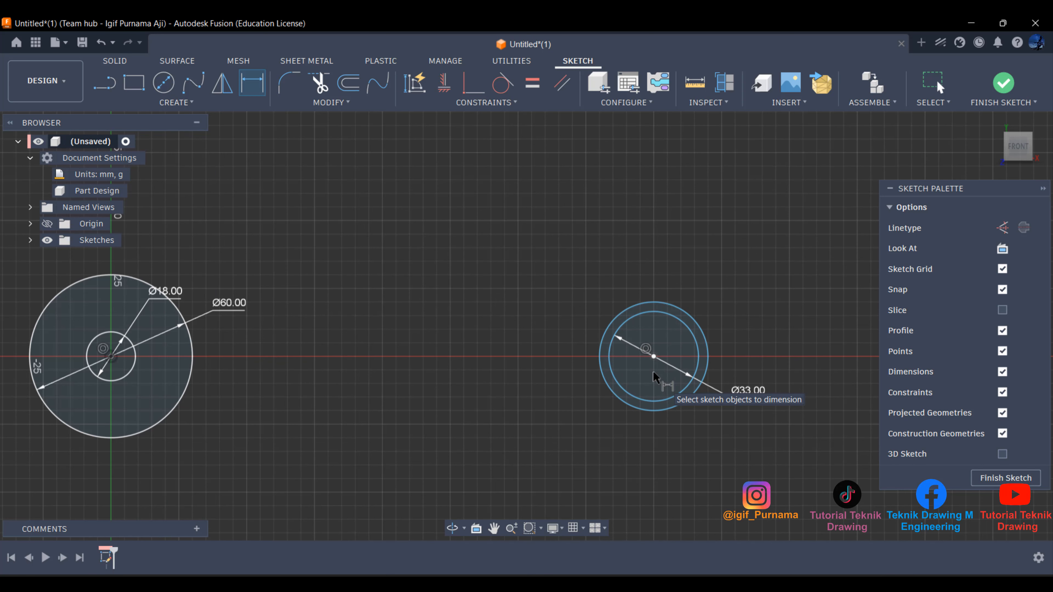
left_click(634, 401)
left_click(558, 431)
left_click(651, 336)
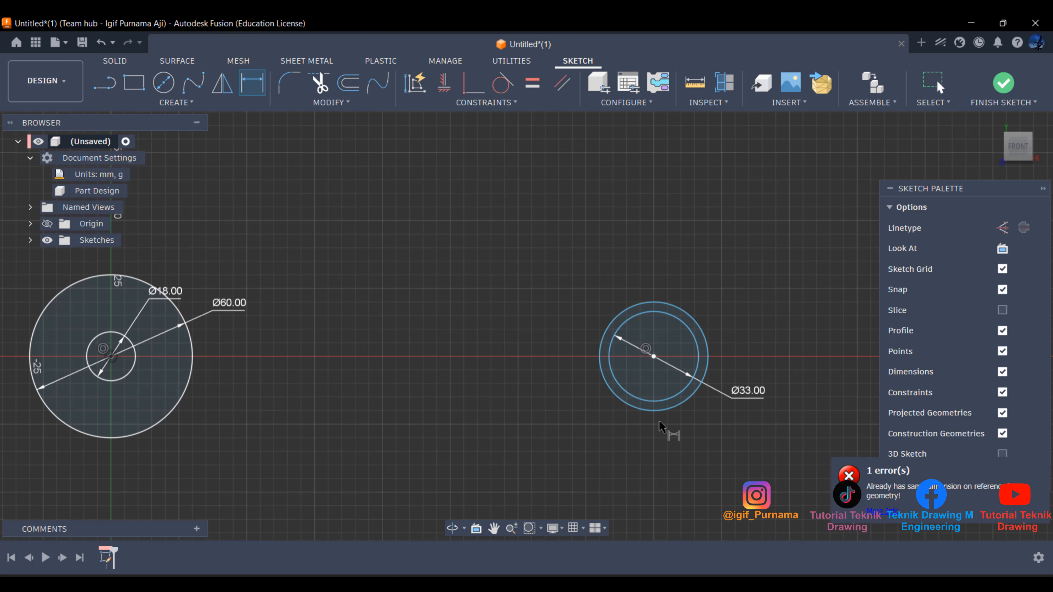
left_click(663, 410)
left_click(684, 453)
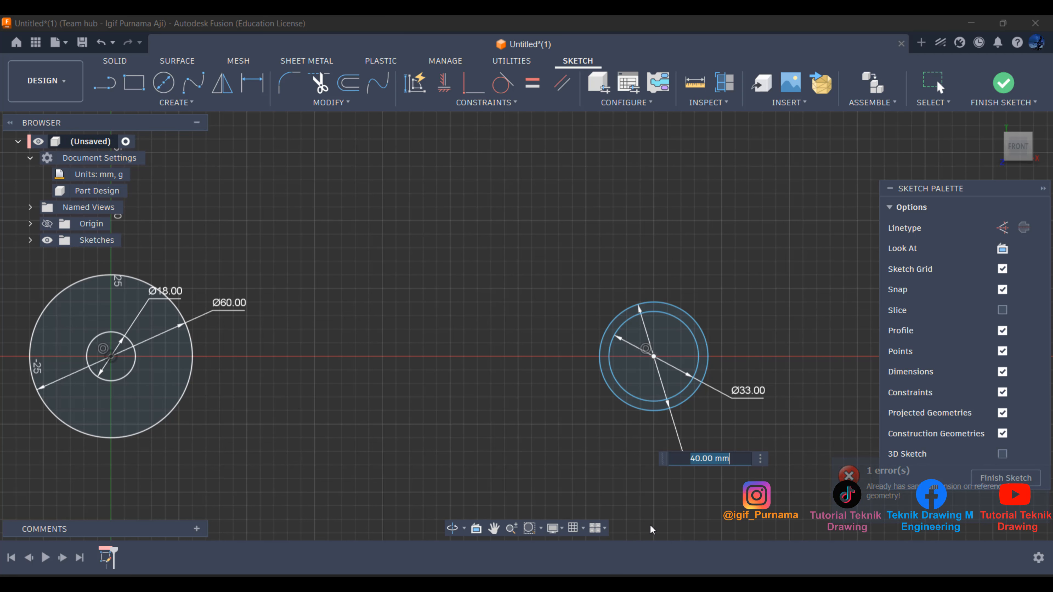
type("18")
key("Return")
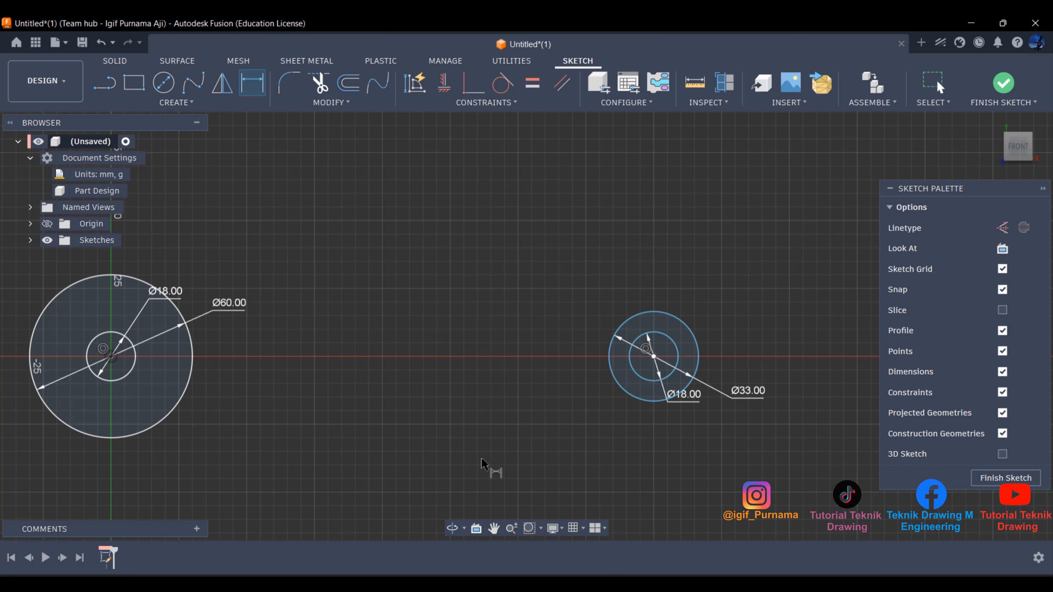
Dimension the horizontal distance between the two circle centres as 42+63 mm, using the reference drawing's spacings.
scroll(534, 391, "down", 1)
key("alt+Tab")
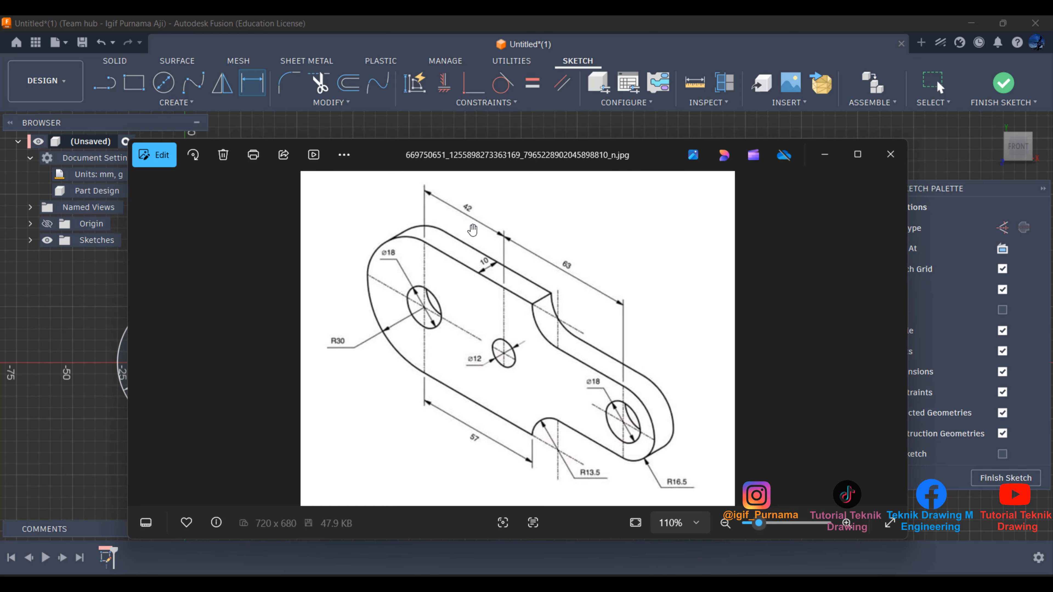
left_click(824, 154)
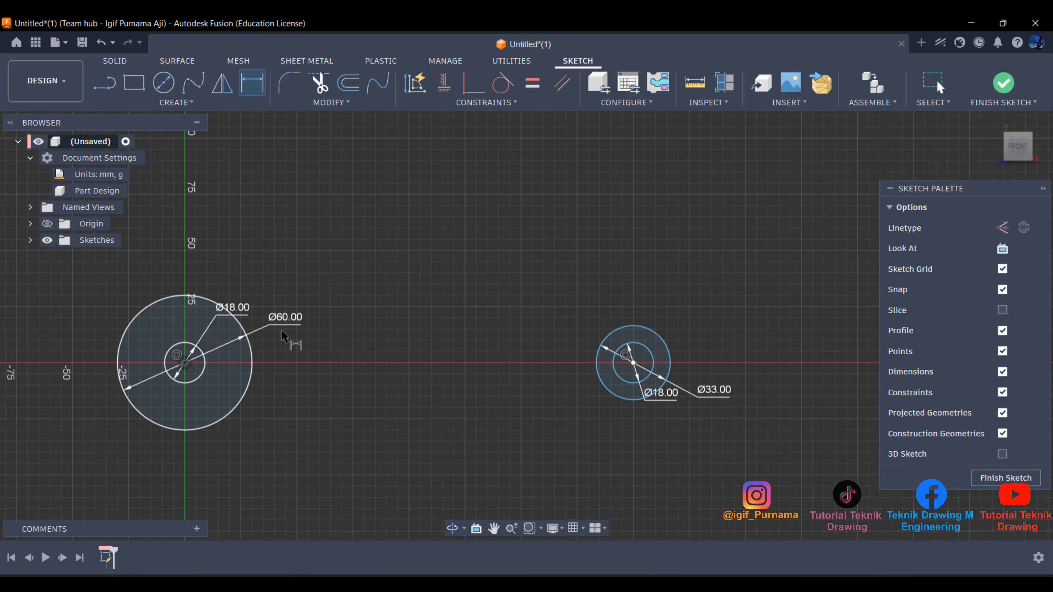
left_click(185, 363)
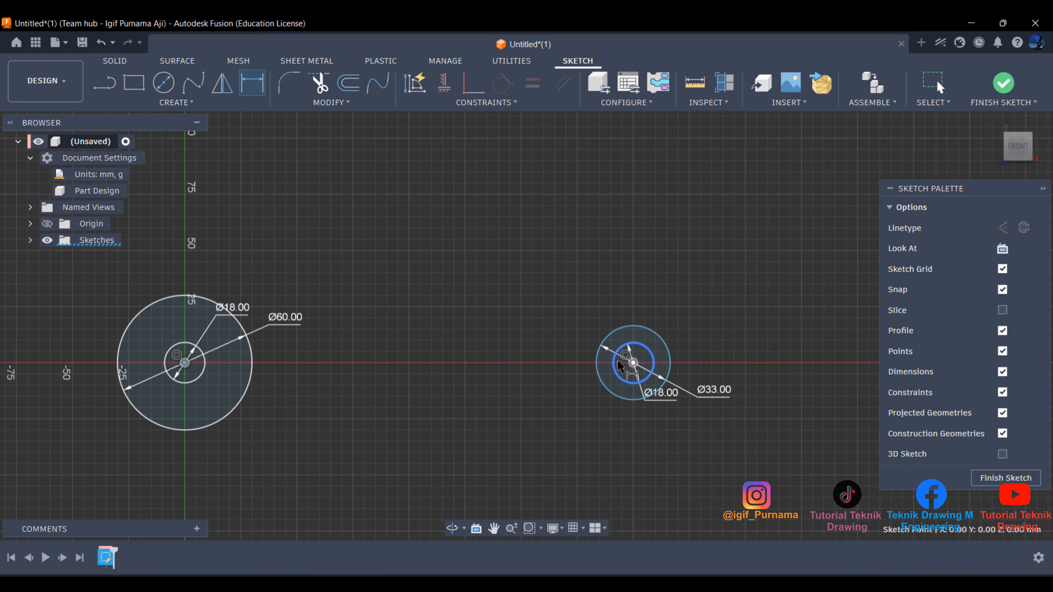
left_click(633, 363)
left_click(452, 215)
key("alt+Tab")
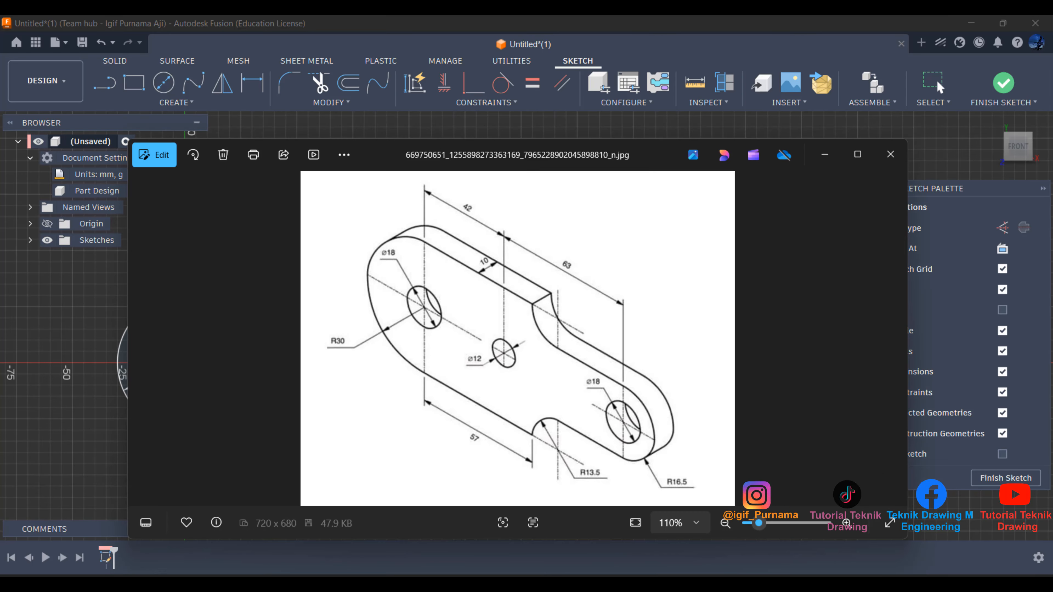
key("alt+Tab")
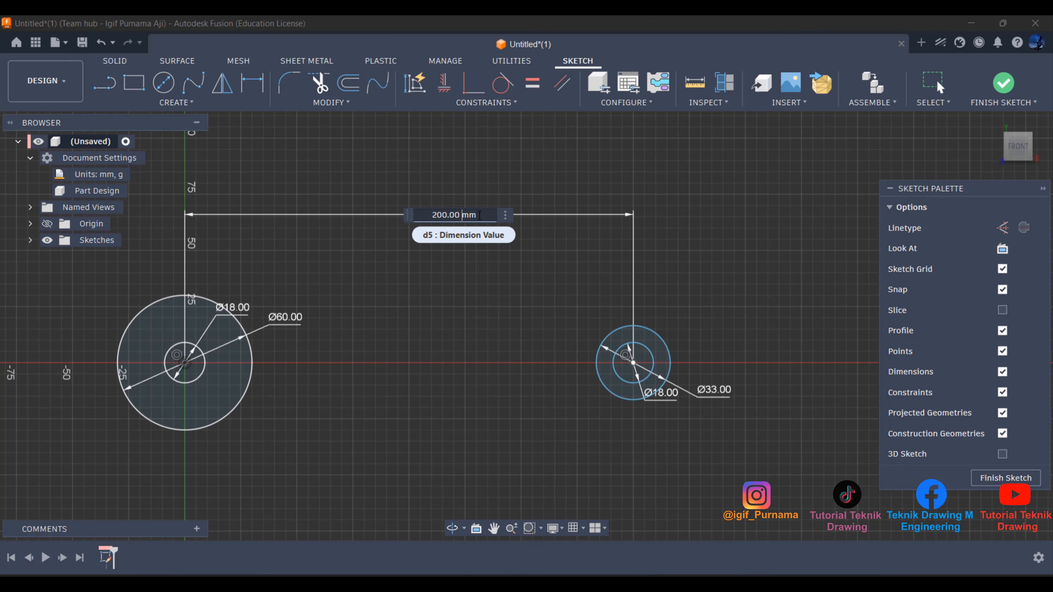
type("42+")
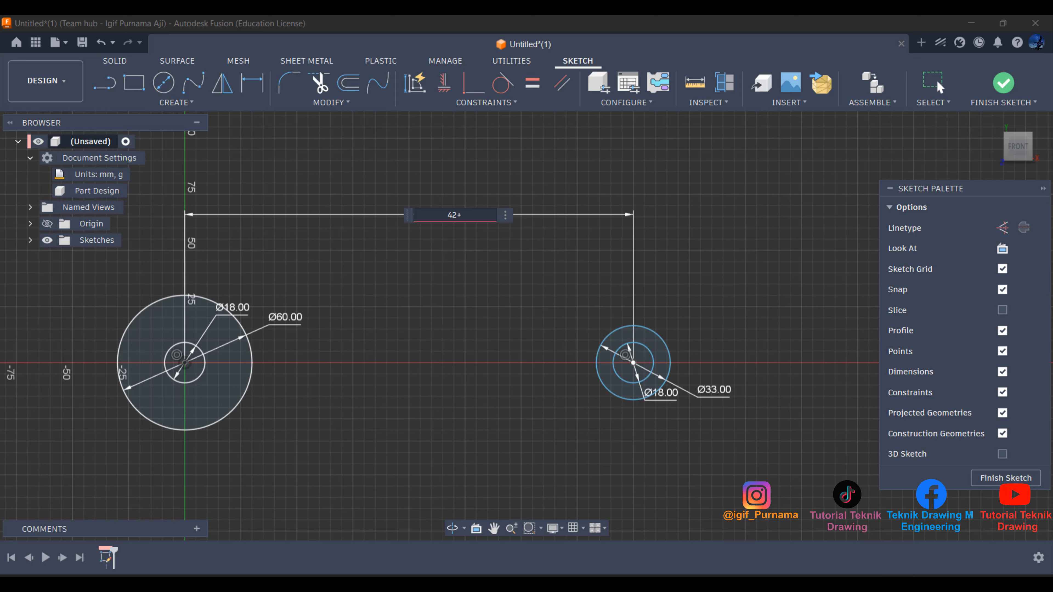
key("alt+Tab")
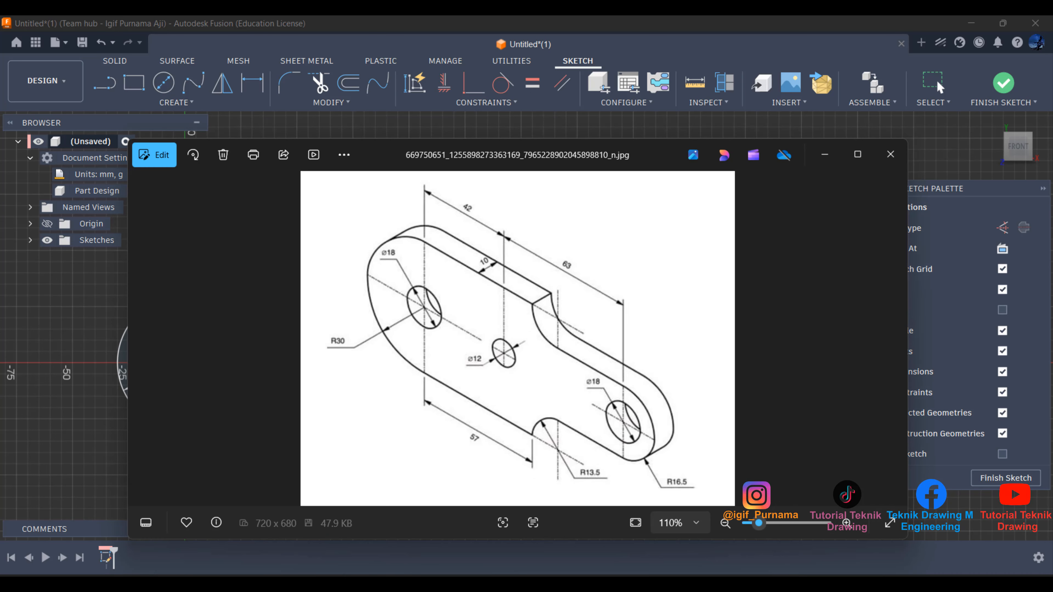
key("alt+Tab")
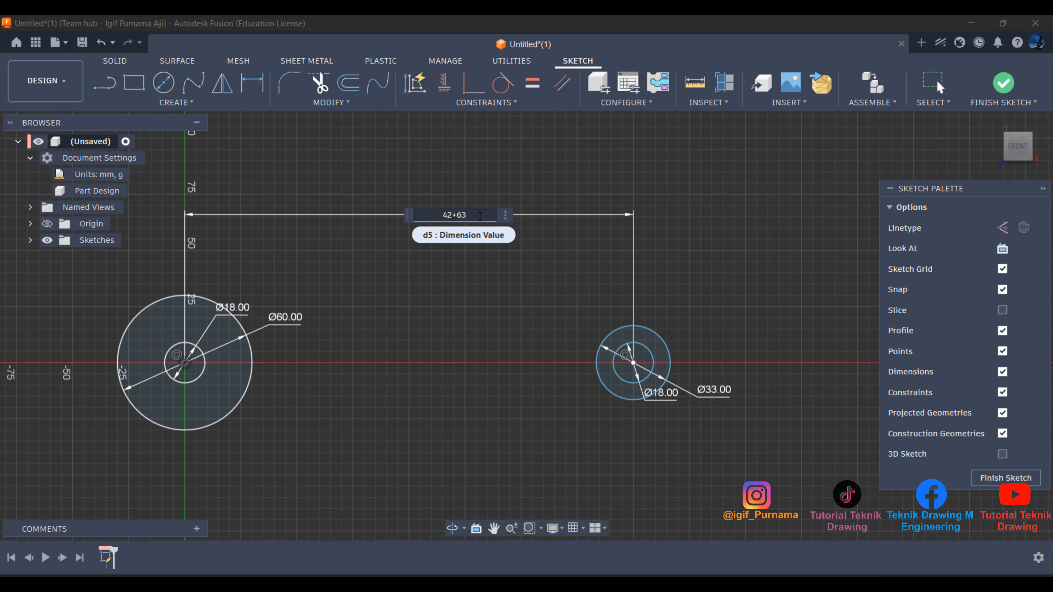
key("Return")
Draw a 57 mm horizontal line from the top of the 60 mm circle toward the smaller end, as in the reference drawing.
scroll(473, 331, "down", 2)
scroll(288, 353, "up", 2)
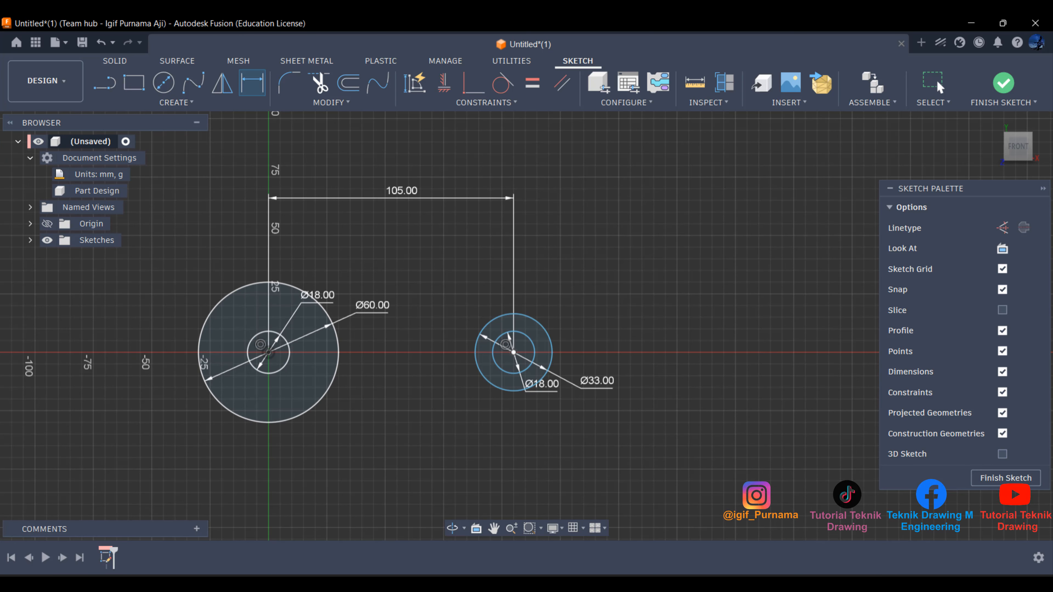
key("alt+Tab")
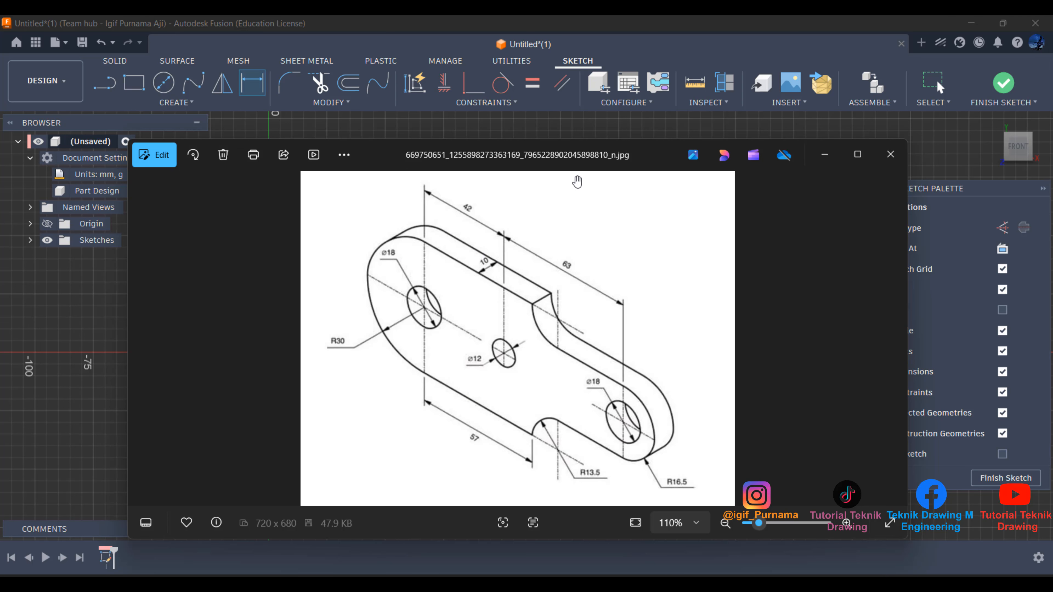
left_click(825, 155)
left_click(104, 83)
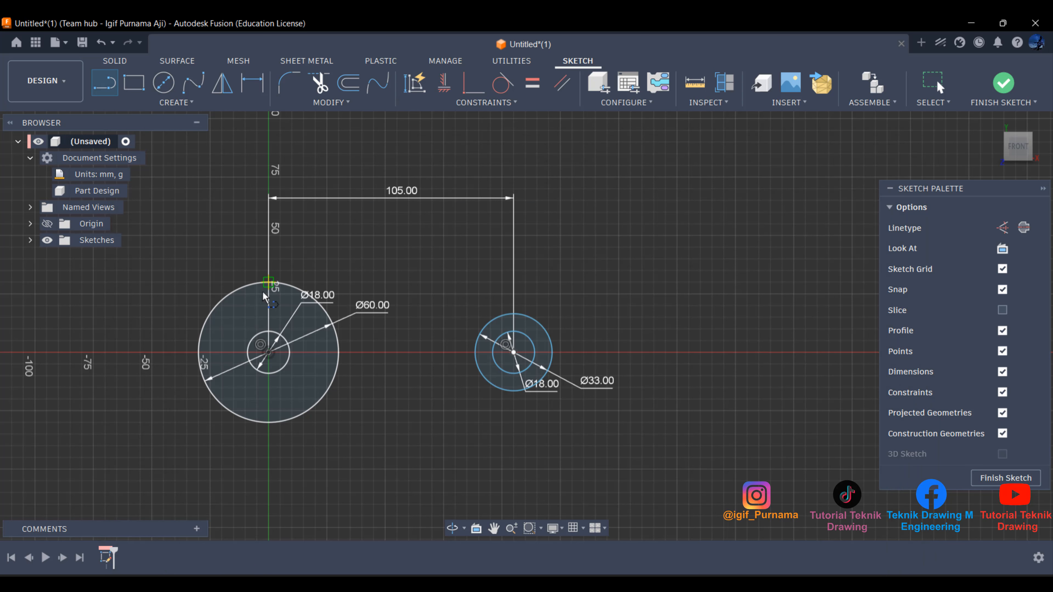
left_click(269, 282)
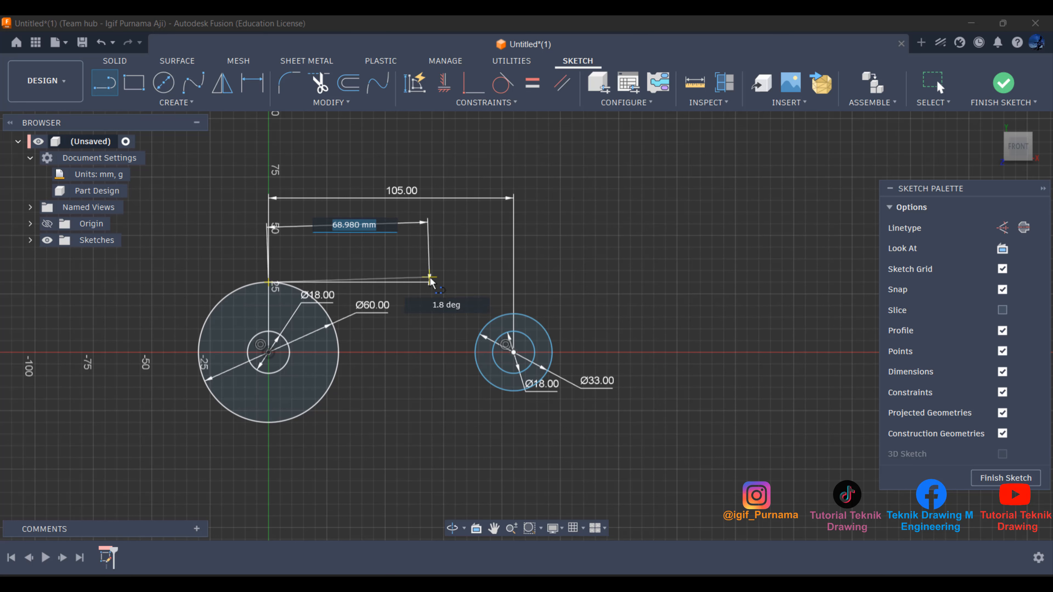
left_click(597, 584)
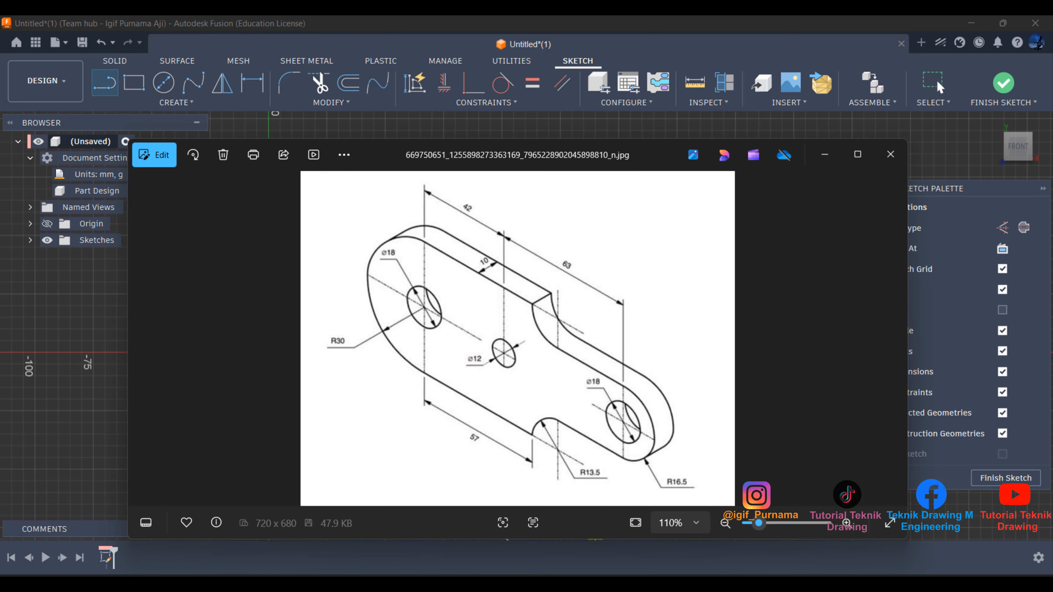
left_click(597, 584)
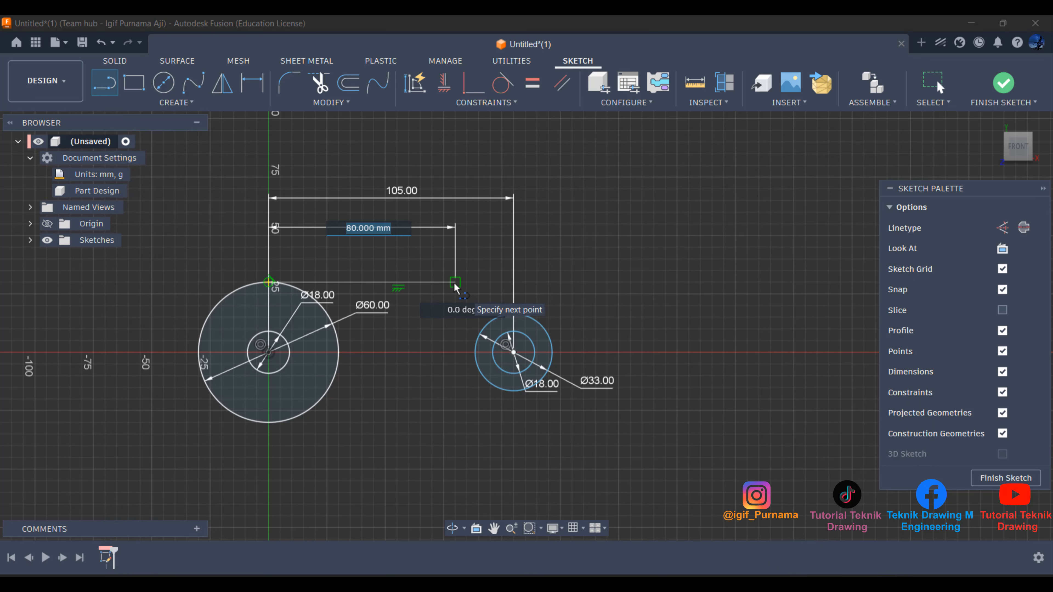
type("57")
key("Return")
key("Escape")
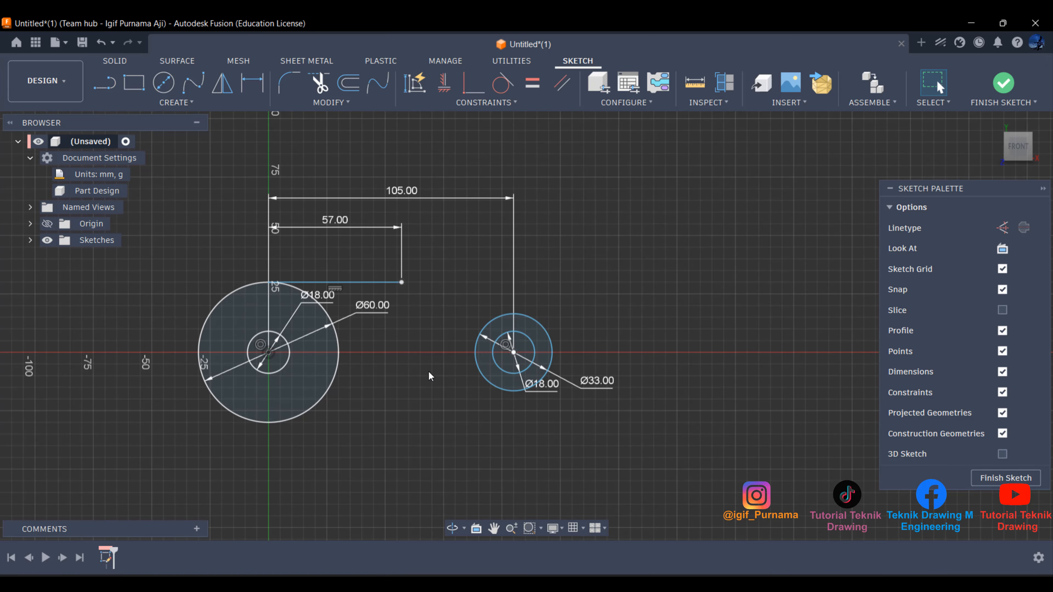
Draw a matching 57 mm horizontal line from the bottom of the 60 mm circle toward the smaller end.
left_click(103, 84)
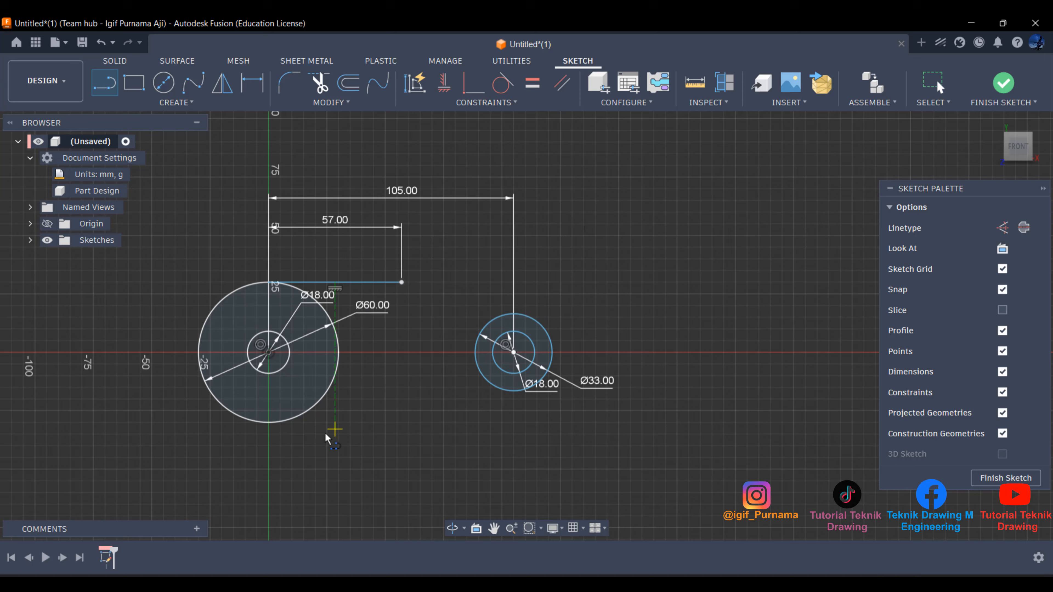
left_click(269, 423)
type("57")
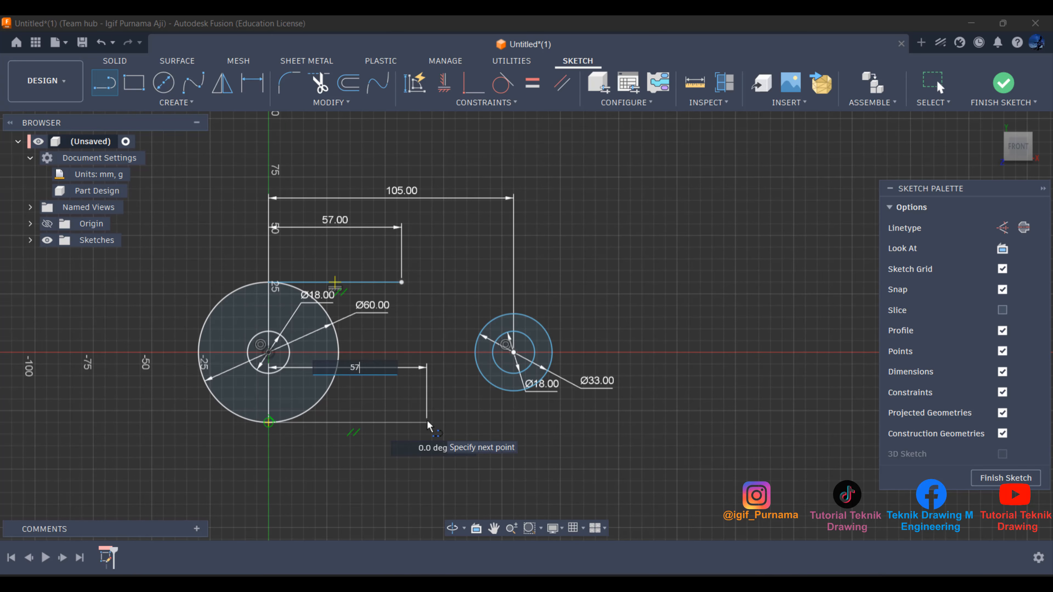
key("Return")
key("Escape")
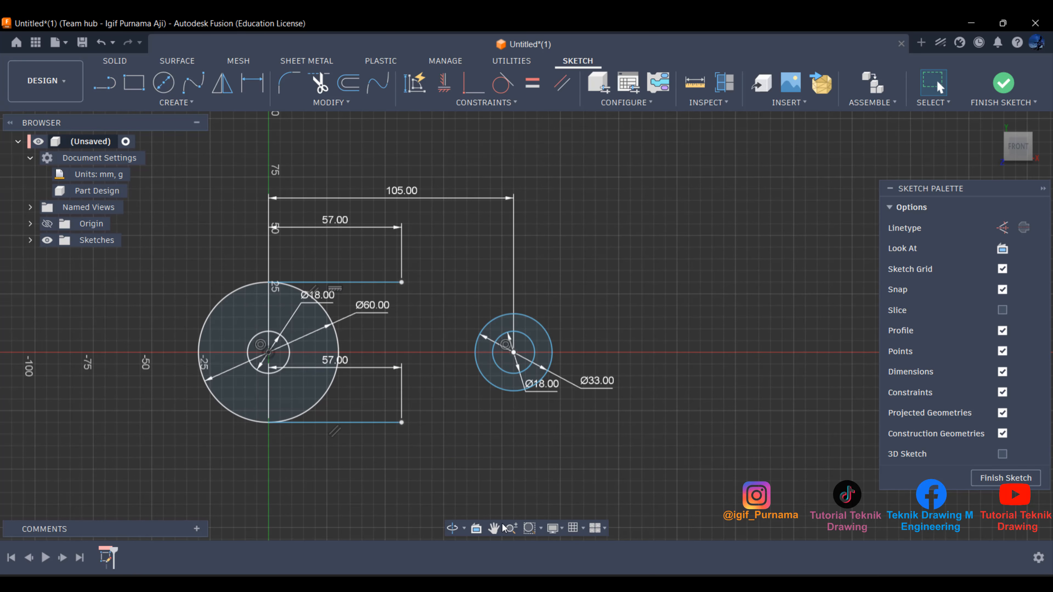
Consult the reference drawing and draw a horizontal line about 55 mm long from the top of the 33 mm circle toward the larger end.
key("alt+Tab")
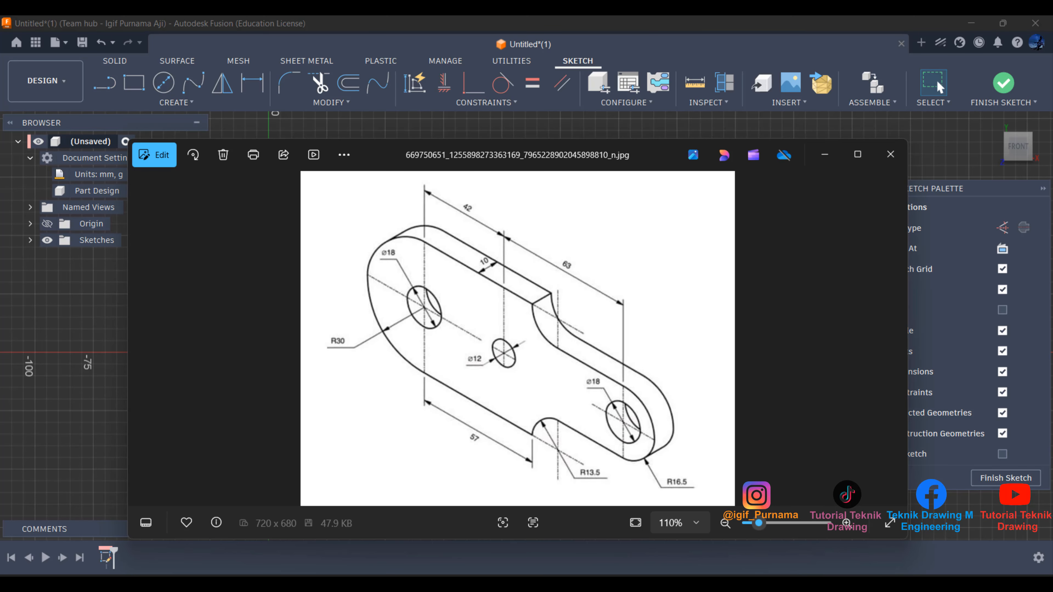
left_click(825, 155)
left_click(104, 84)
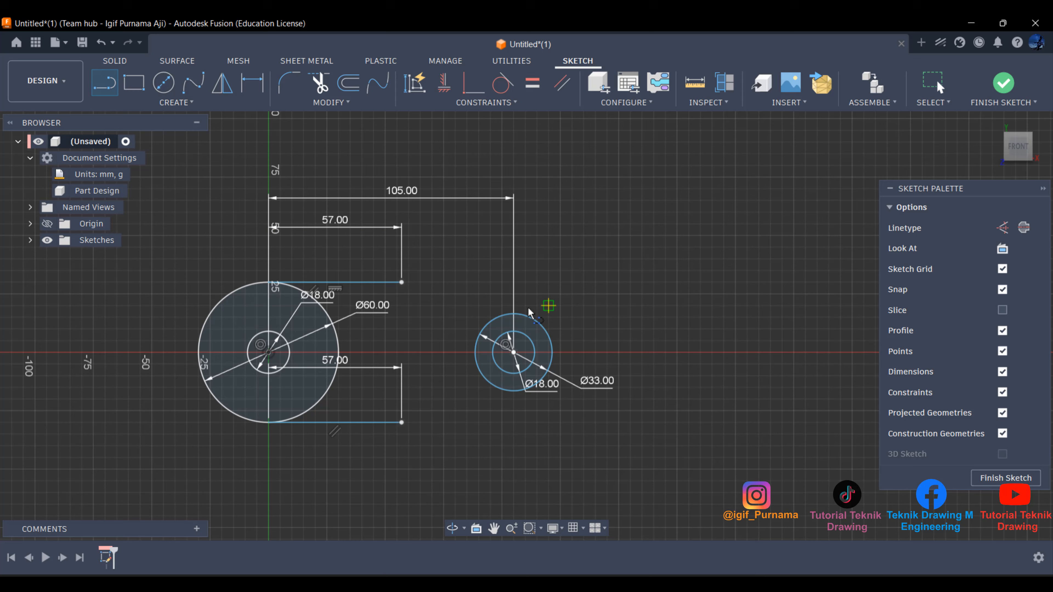
left_click(513, 314)
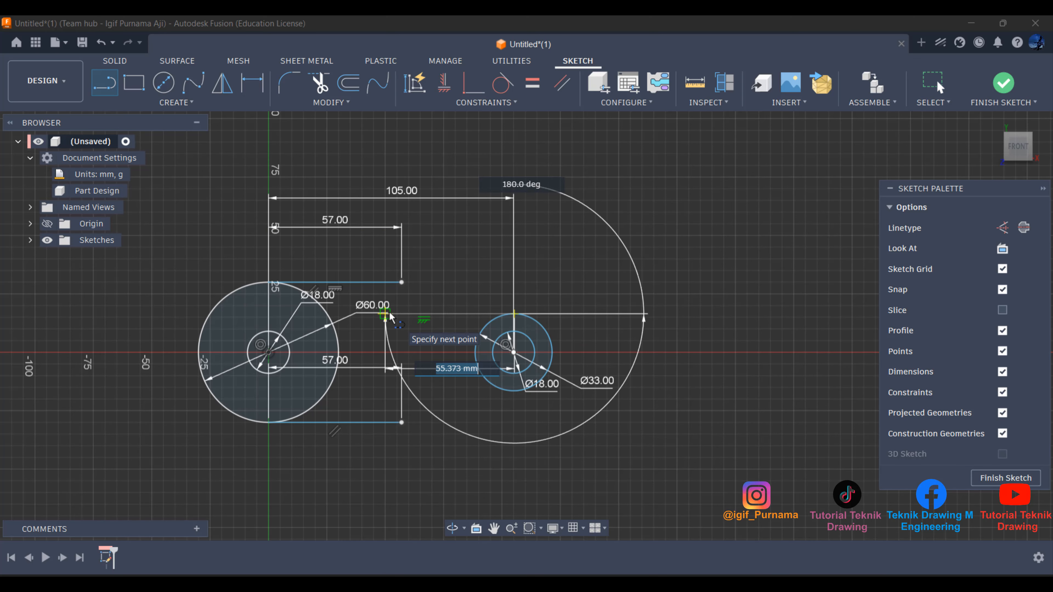
left_click(385, 314)
right_click(389, 314)
left_click(433, 314)
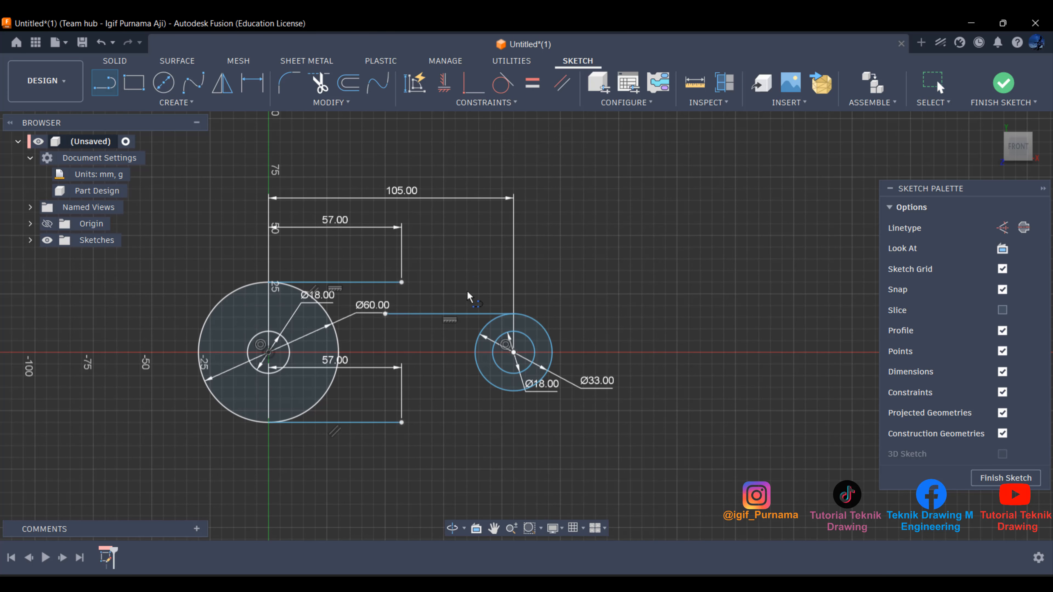
Draw a horizontal line from the bottom of the 33 mm circle toward the larger end, past the end of the lower 57 mm line.
left_click(111, 84)
left_click(513, 391)
left_click(373, 391)
right_click(373, 390)
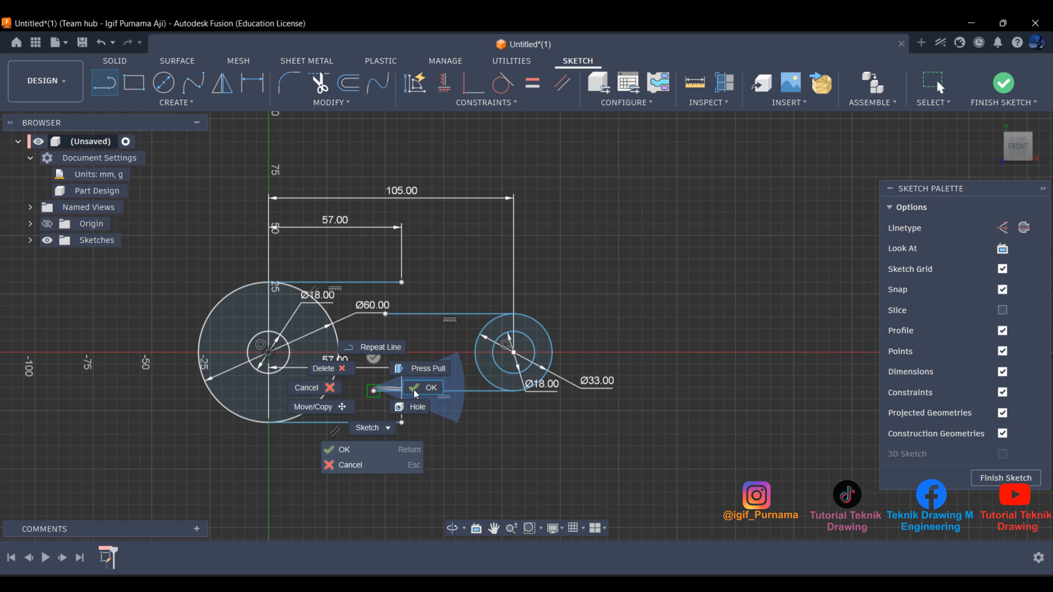
left_click(427, 390)
Draw a vertical line downward from the free end of the upper 57 mm line, crossing the narrow section's upper edge.
key("l")
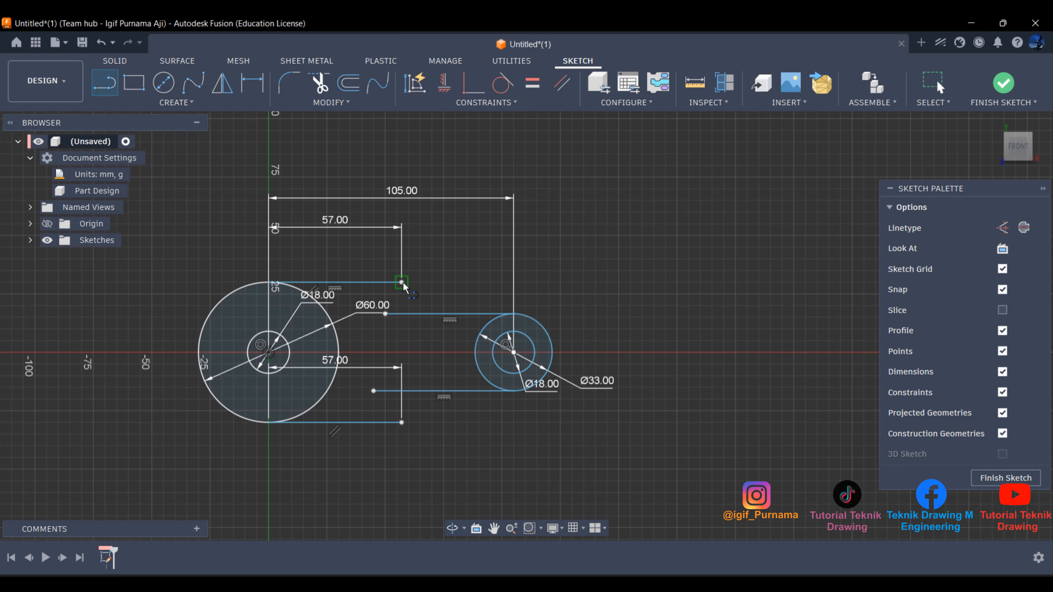
left_click_drag(402, 283, 404, 340)
left_click(402, 335)
right_click(402, 335)
left_click(450, 335)
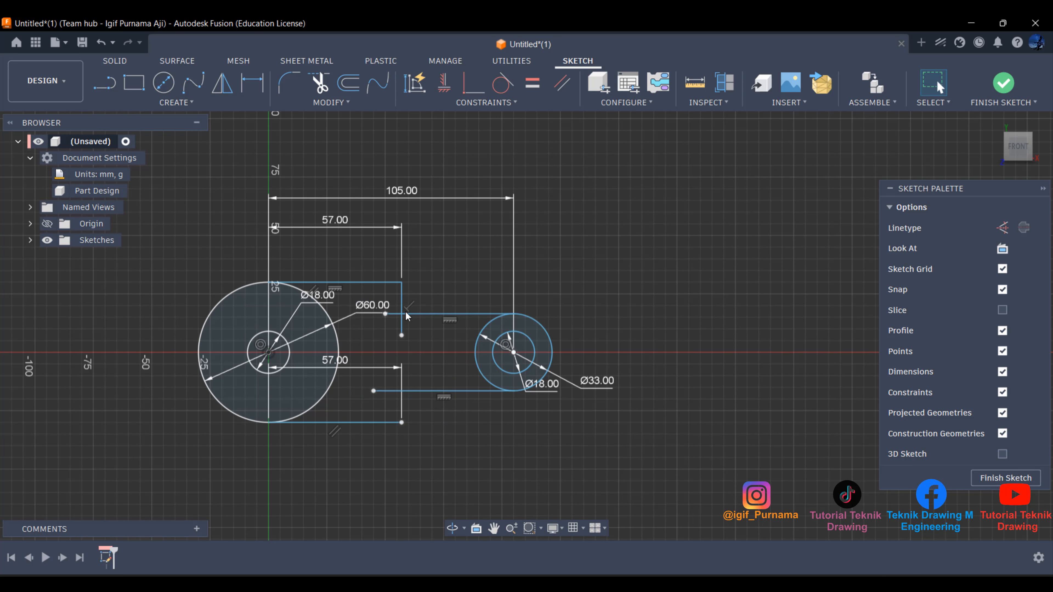
Draw a vertical line upward from the free end of the lower 57 mm line, crossing the narrow section's lower edge.
left_click(111, 86)
left_click(401, 423)
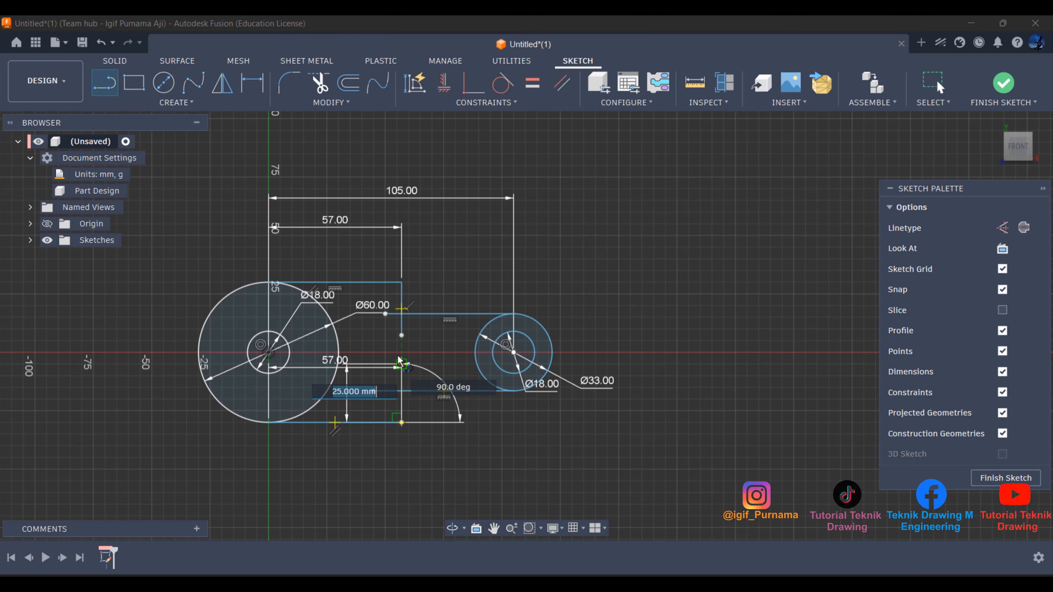
left_click(401, 357)
right_click(404, 357)
left_click(446, 357)
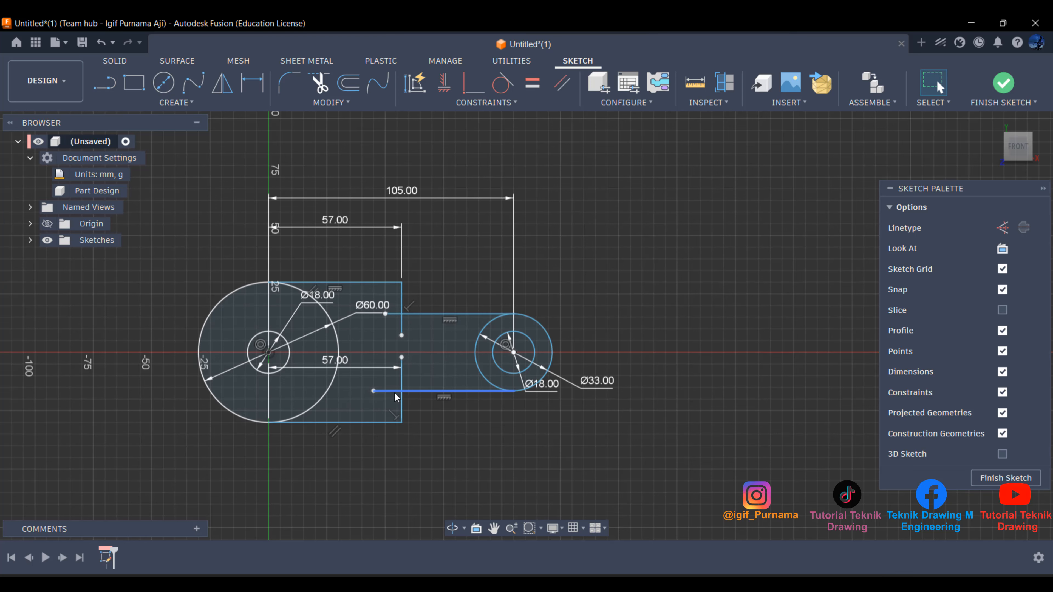
Trim the overhanging ends of the horizontal and vertical lines where they cross at the two step corners.
scroll(395, 393, "up", 2)
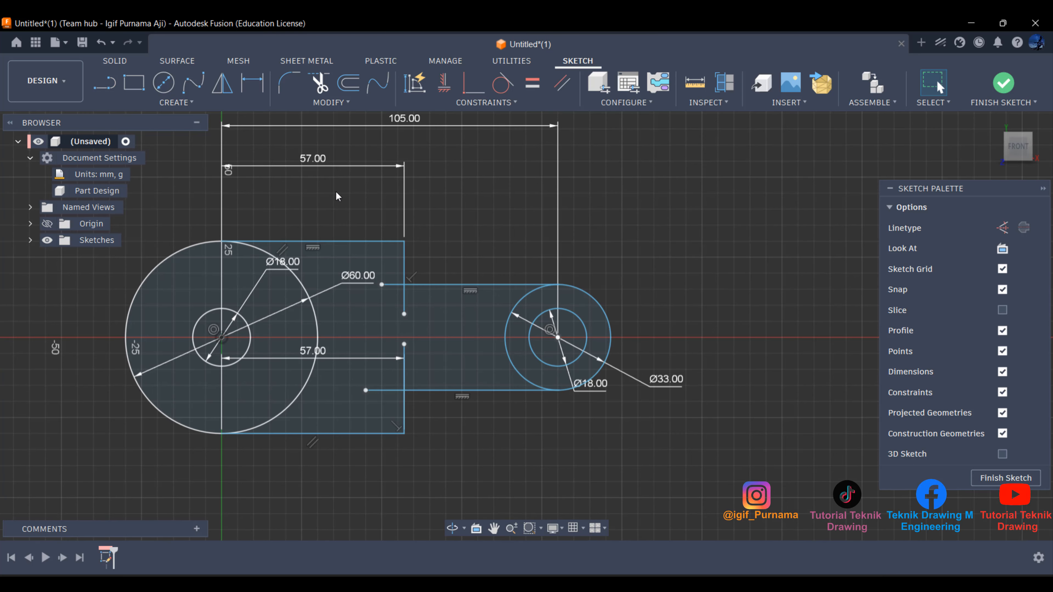
left_click(322, 85)
left_click(393, 285)
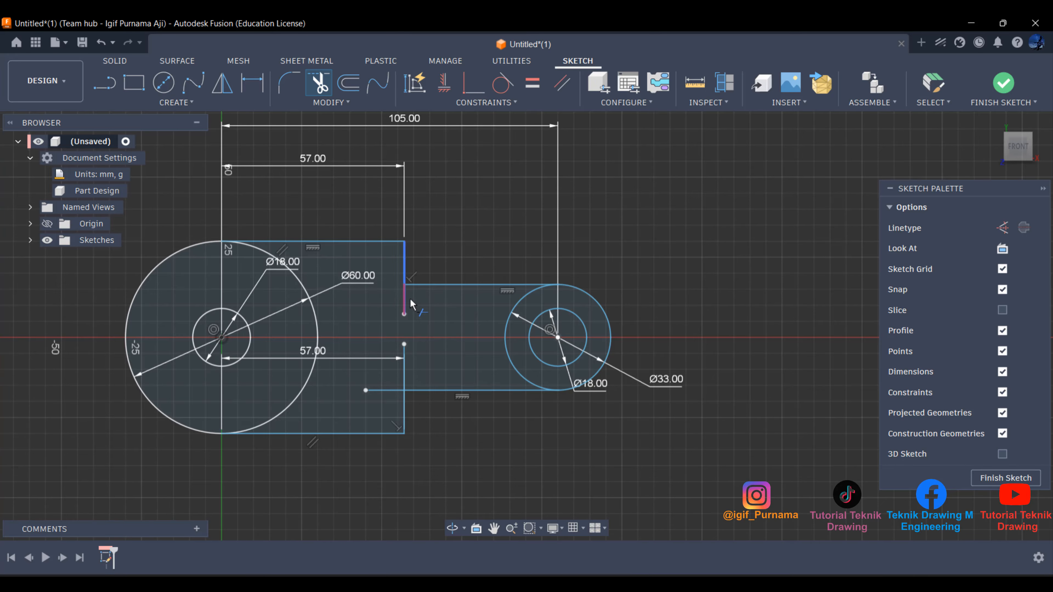
left_click(405, 306)
left_click(373, 390)
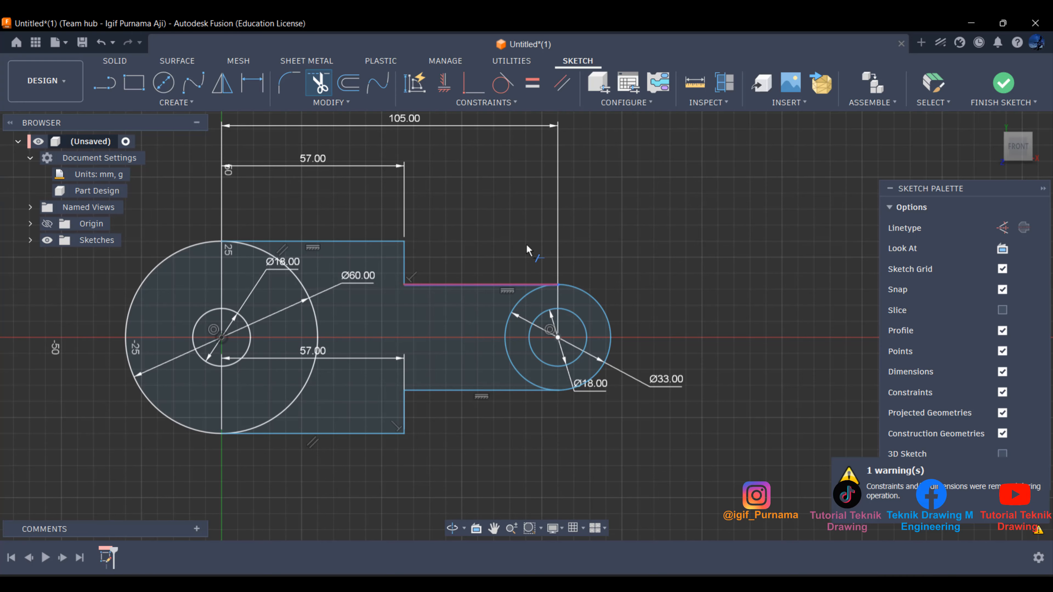
key("Escape")
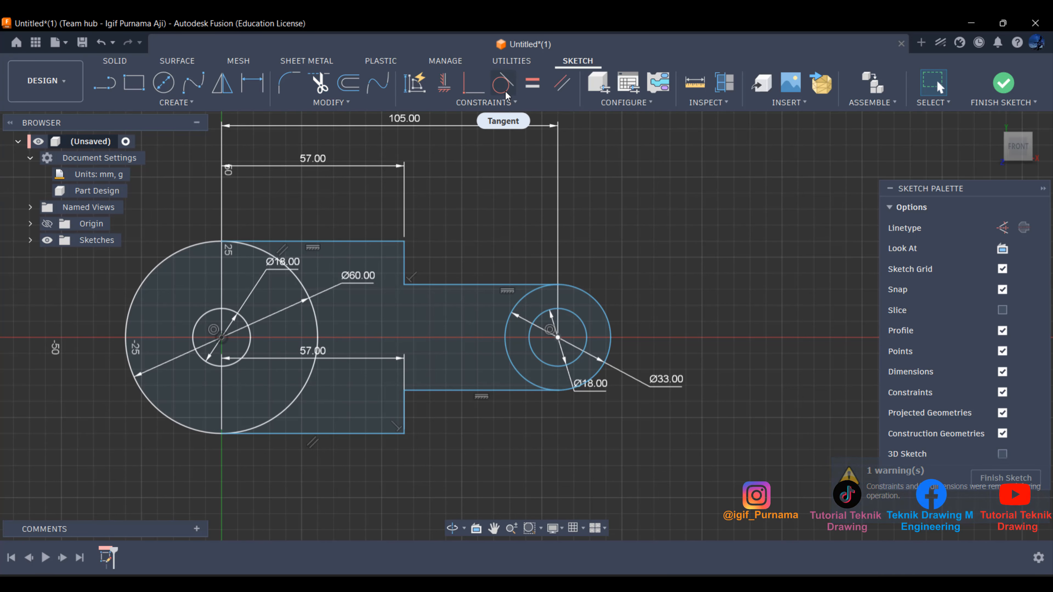
Make the upper and lower edges of the narrow section tangent to the 33 mm circle.
left_click(502, 85)
left_click(527, 295)
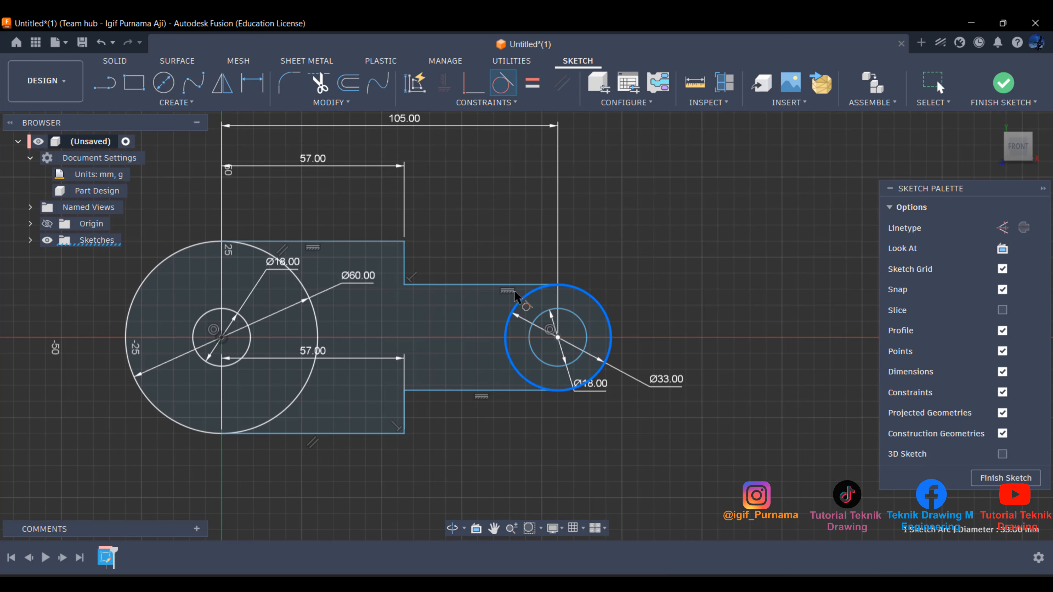
left_click(477, 285)
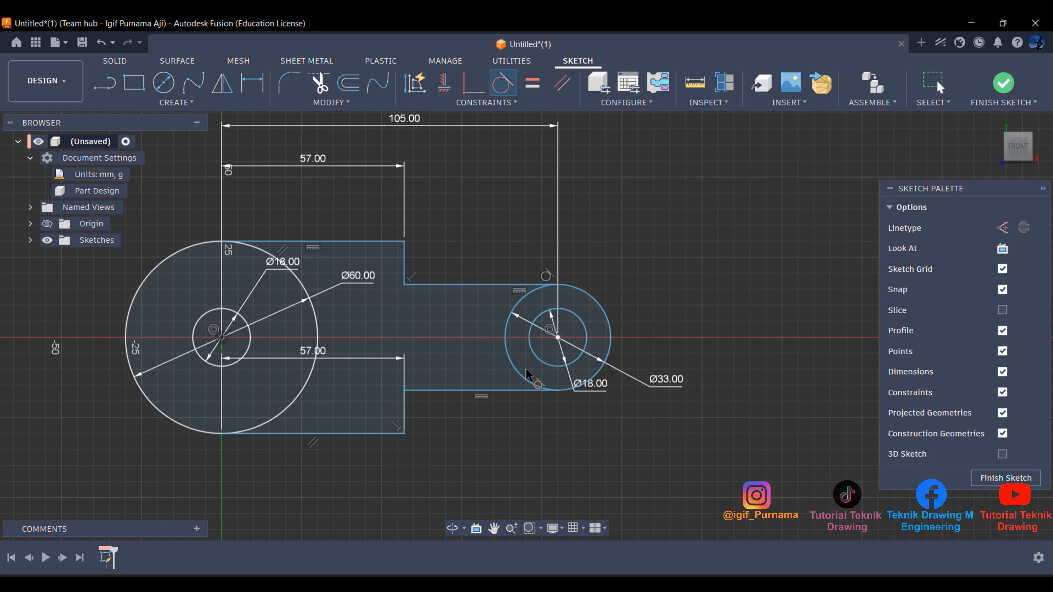
left_click(519, 373)
left_click(519, 392)
Make the upper and lower 57 mm lines tangent to the 60 mm circle.
left_click(270, 253)
left_click(270, 243)
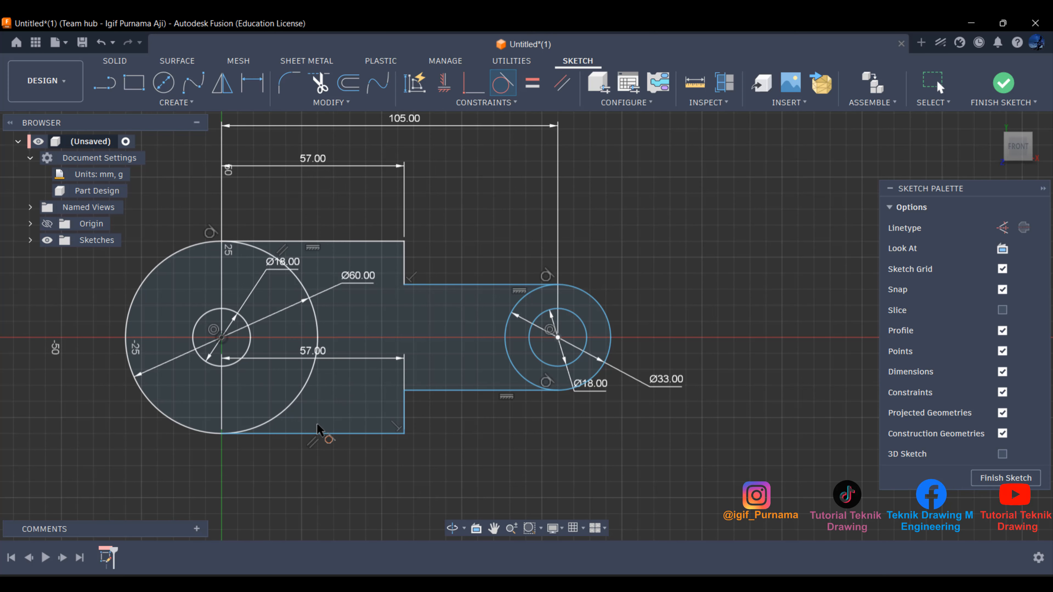
left_click(290, 411)
left_click(290, 411)
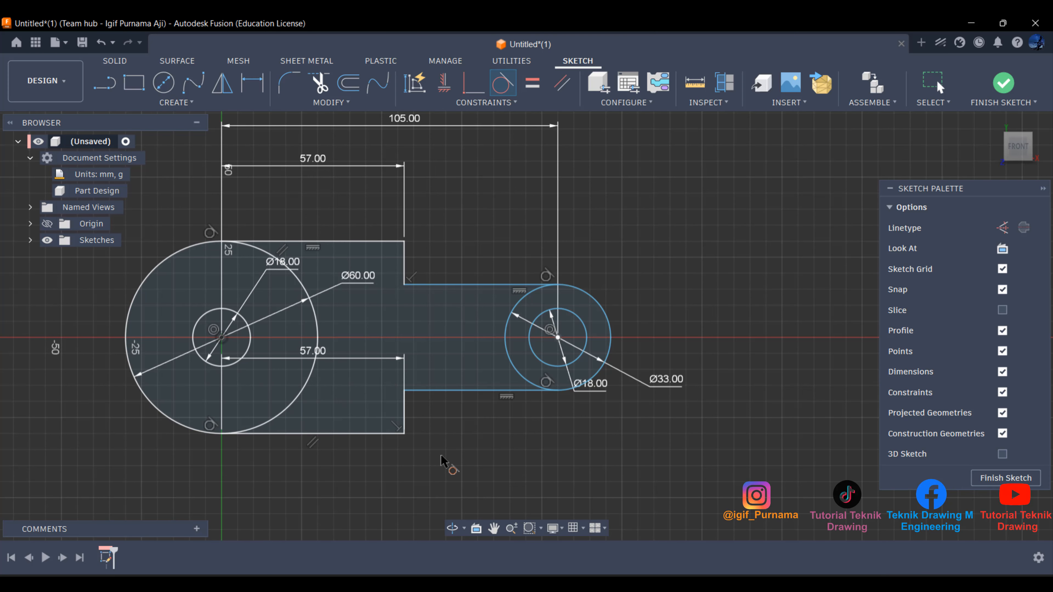
Trim the inner arcs of the 60 mm and 33 mm circles, leaving only the plate's rounded outer ends.
left_click(318, 85)
left_click(316, 318)
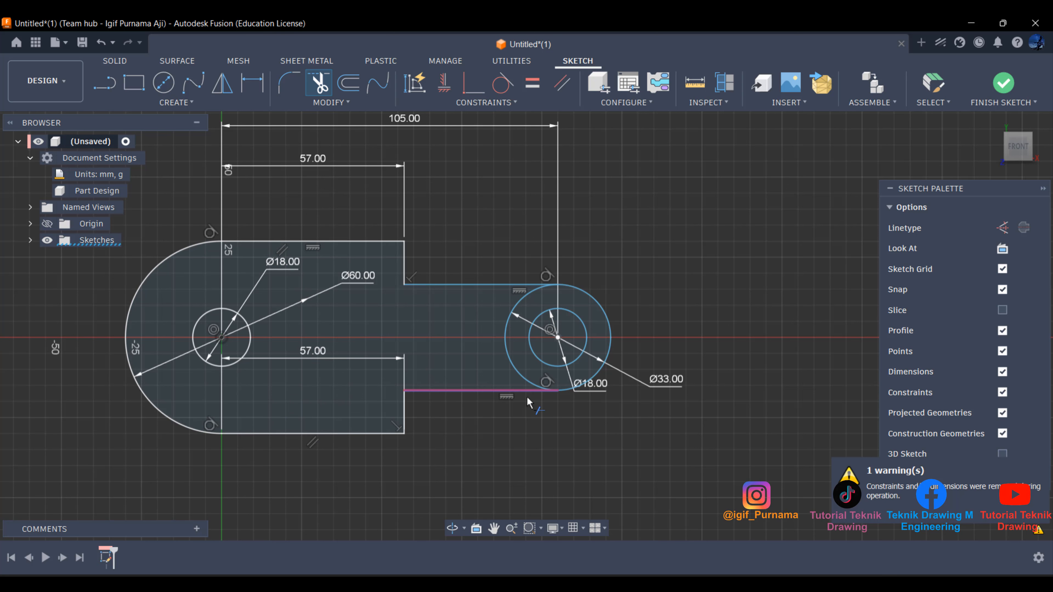
left_click(511, 362)
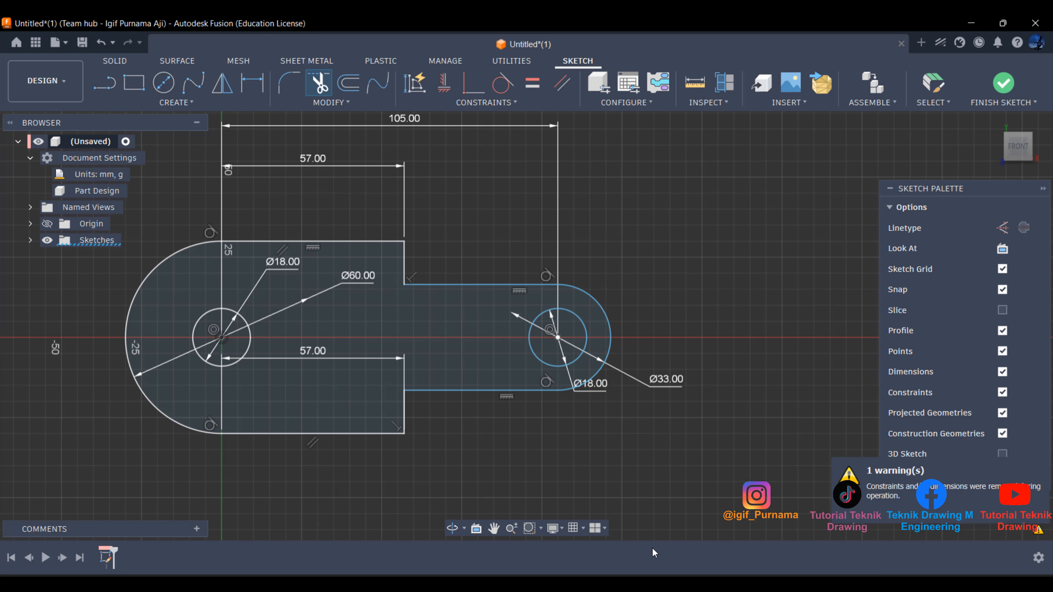
Fillet the upper step corner with a 13.5 mm radius from the reference drawing and move its radius dimension above the outline.
key("alt+Tab")
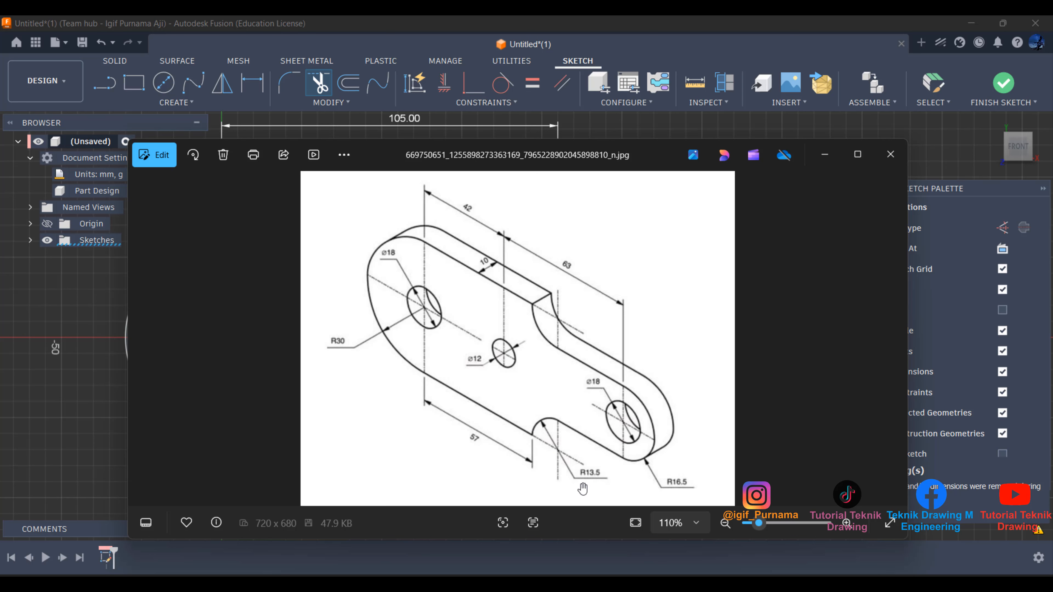
left_click(825, 155)
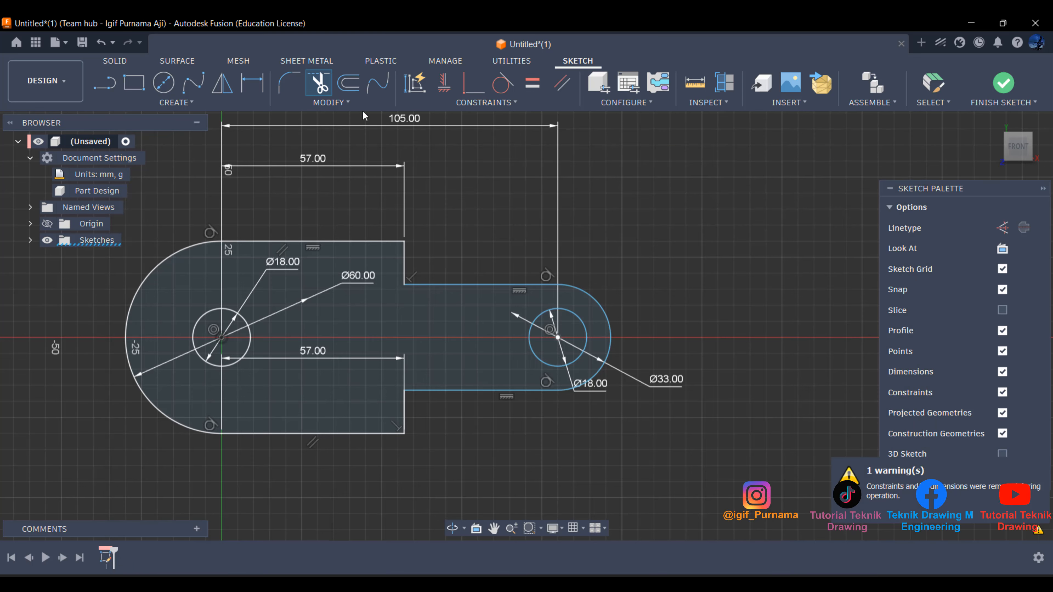
left_click(296, 83)
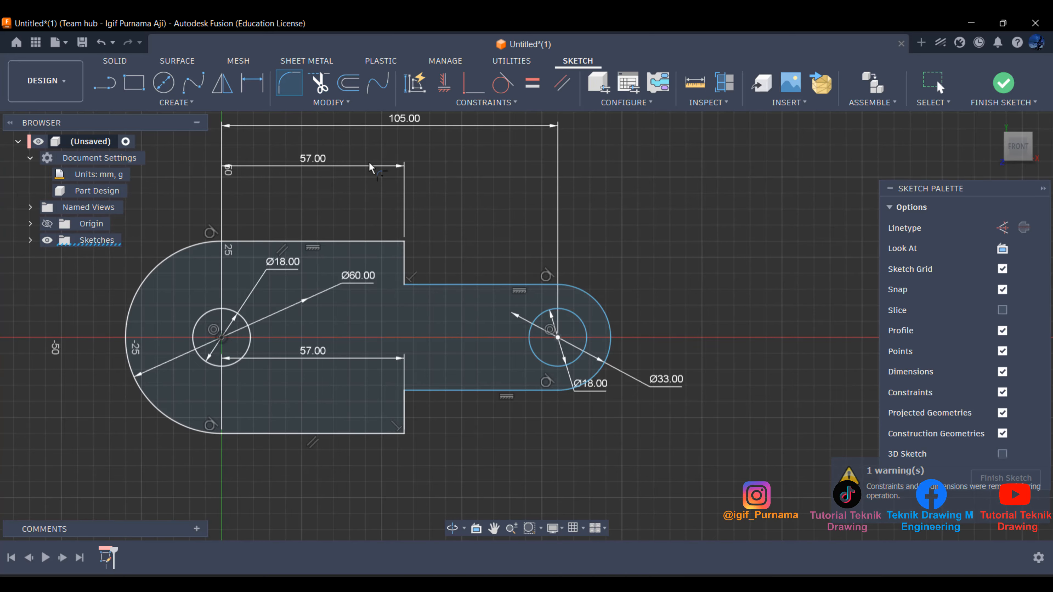
left_click(404, 264)
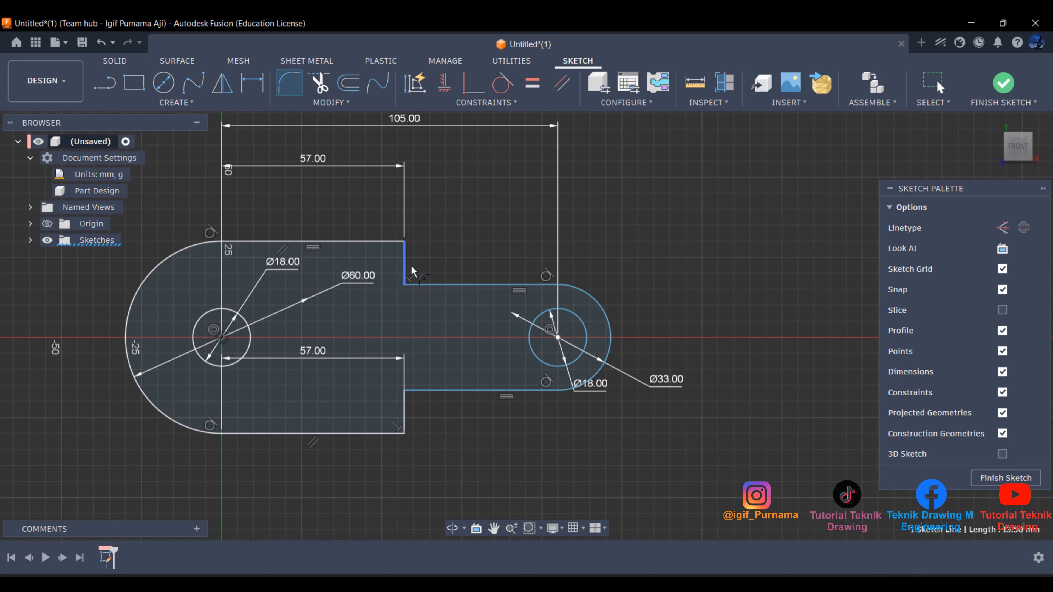
left_click(433, 289)
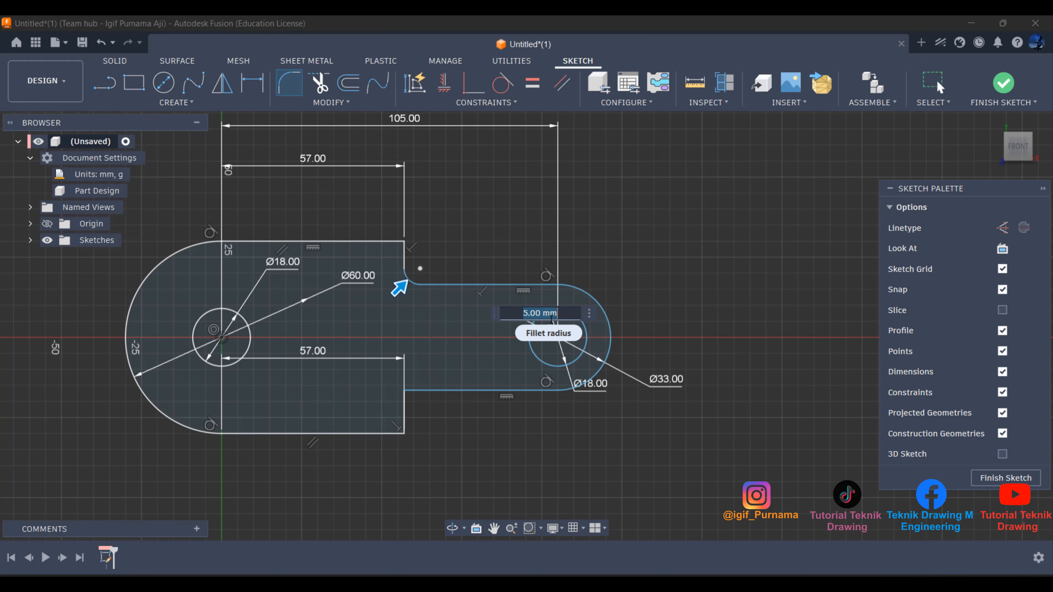
type("13.5")
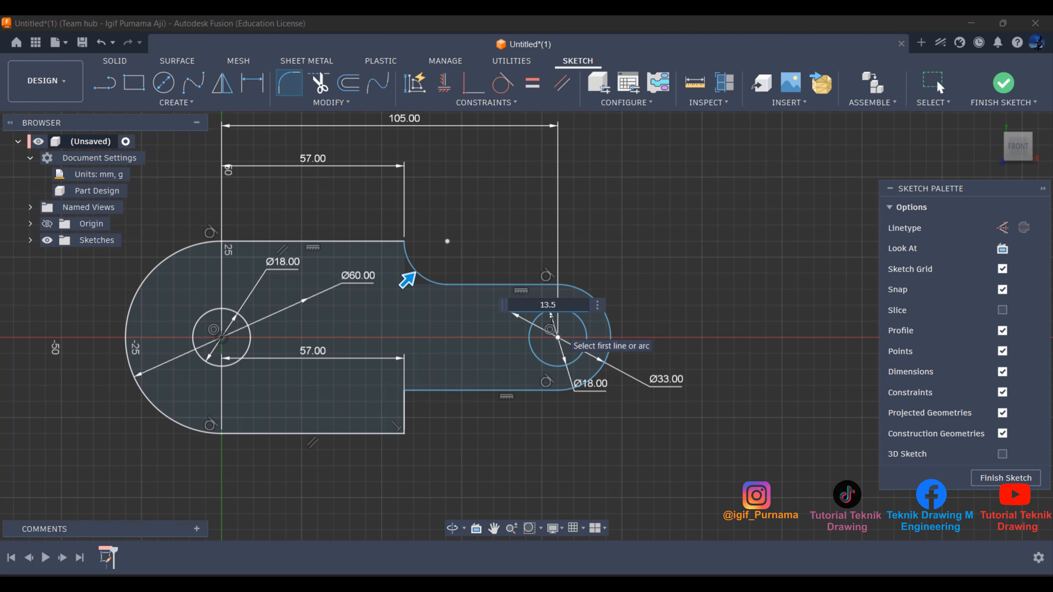
key("Return")
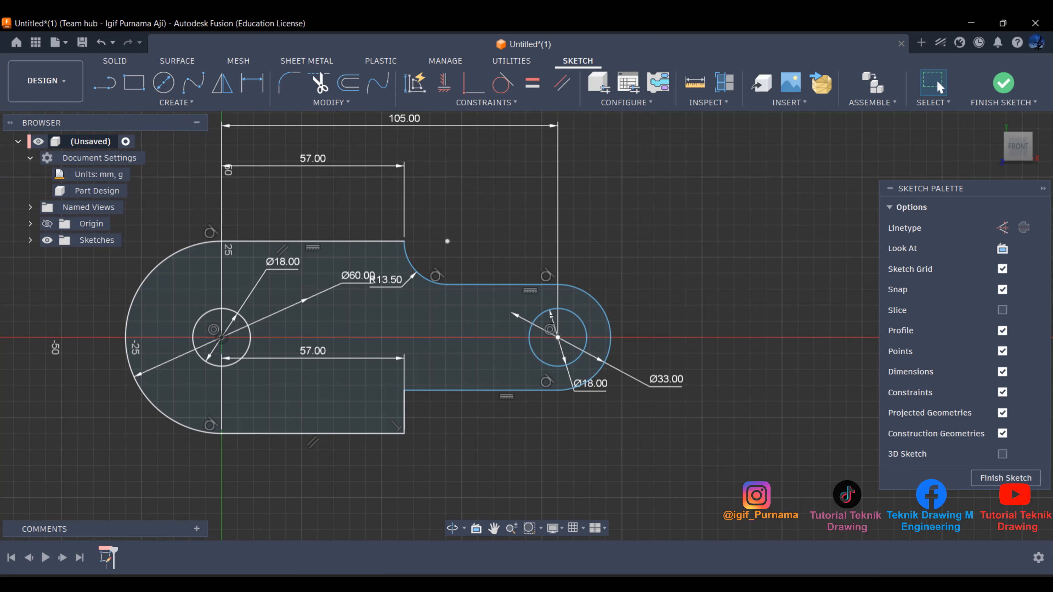
left_click_drag(390, 285, 424, 229)
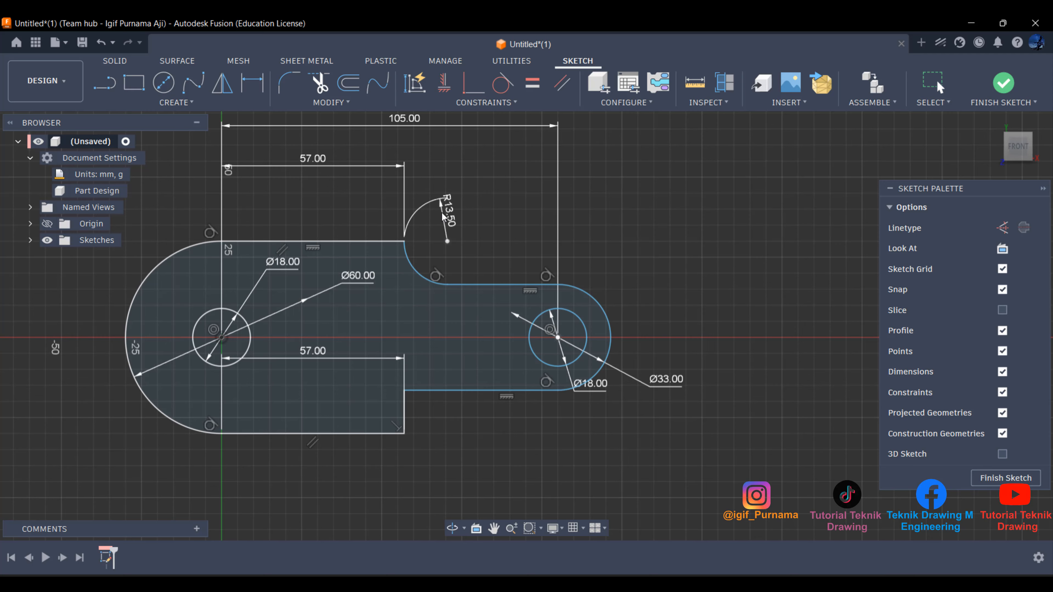
Fillet the lower step corner with a 13.5 mm radius.
left_click(284, 86)
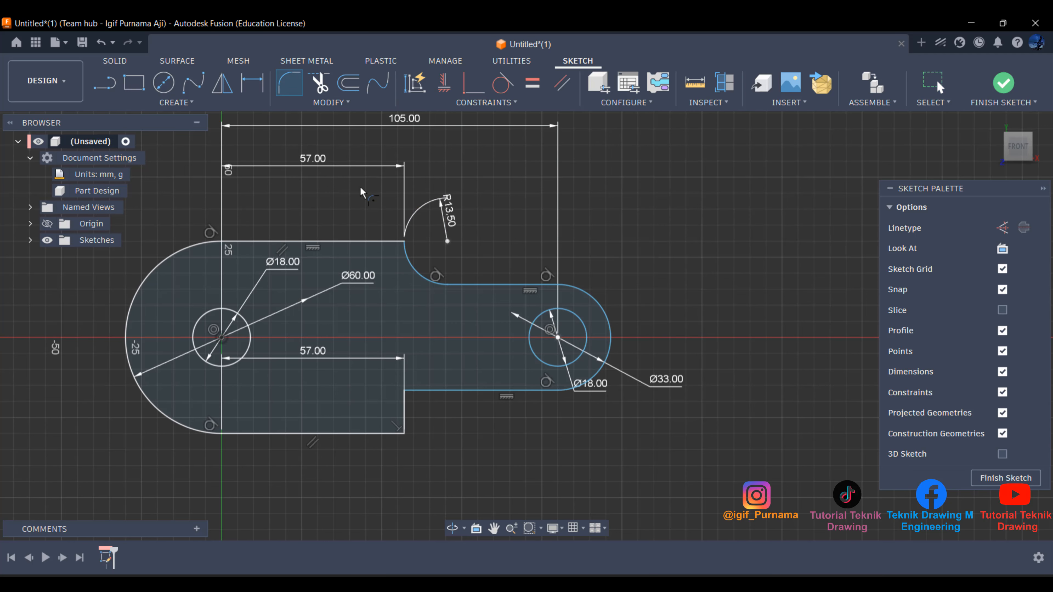
left_click(420, 396)
type("13.5")
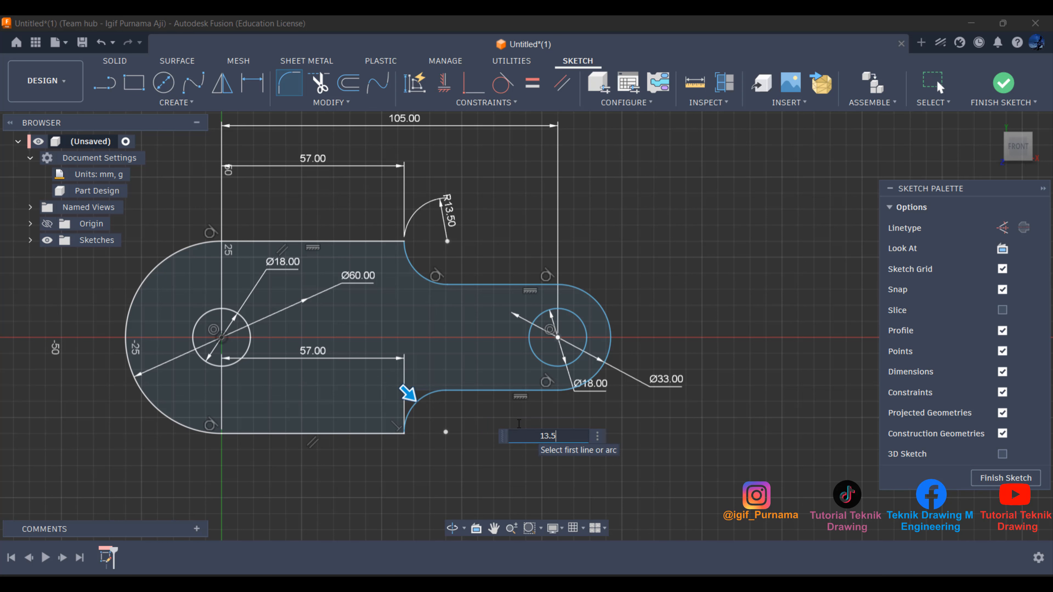
key("Return")
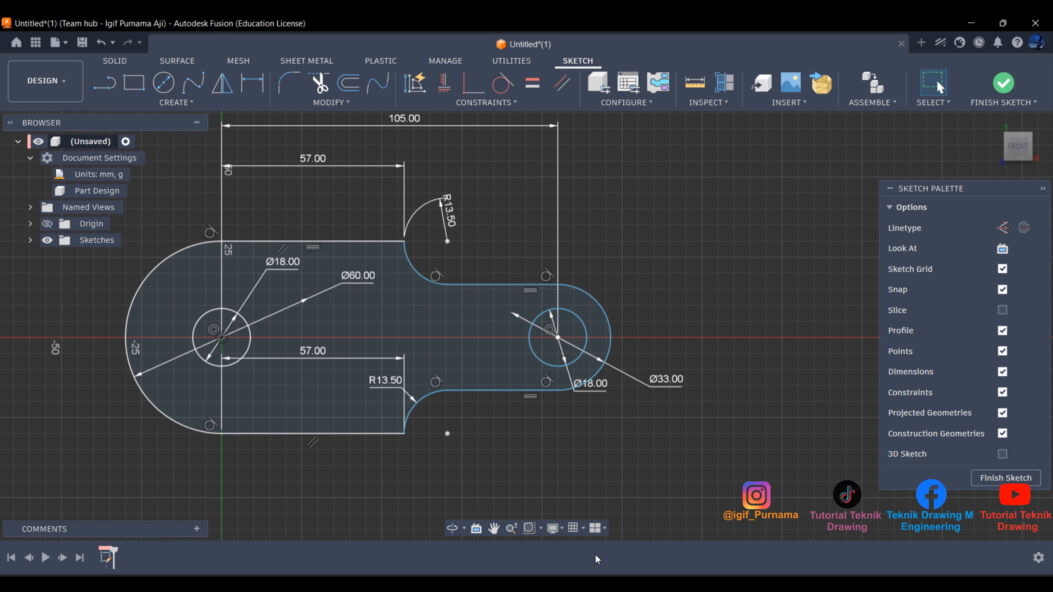
Draw a 12 mm diameter circle on the horizontal axis between the two 18 mm holes, as in the reference drawing.
key("alt+Tab")
key("alt+Tab")
key("c")
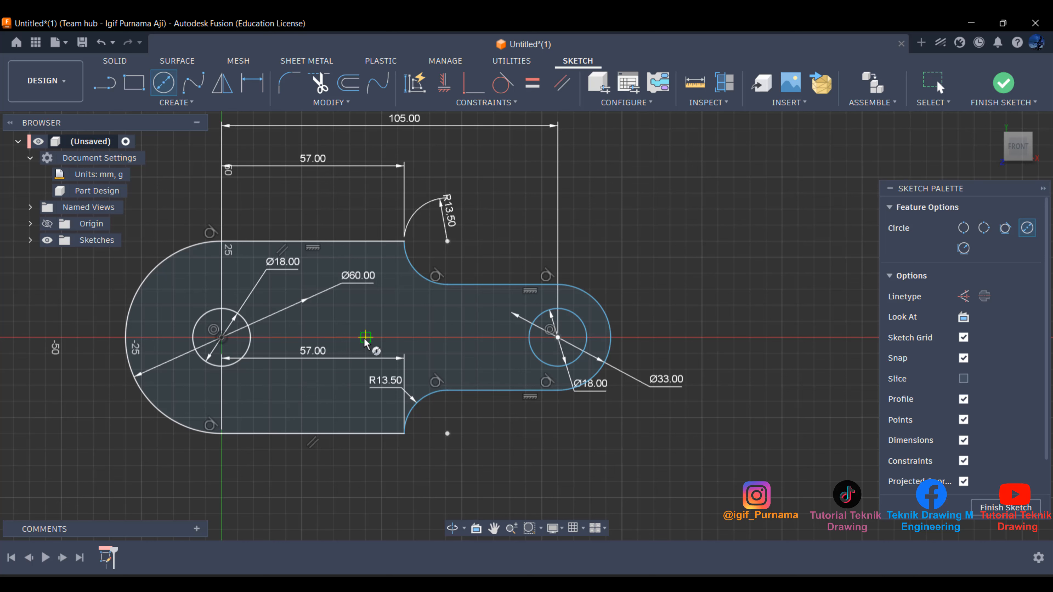
left_click(365, 337)
type("1")
key("Return")
left_click(937, 80)
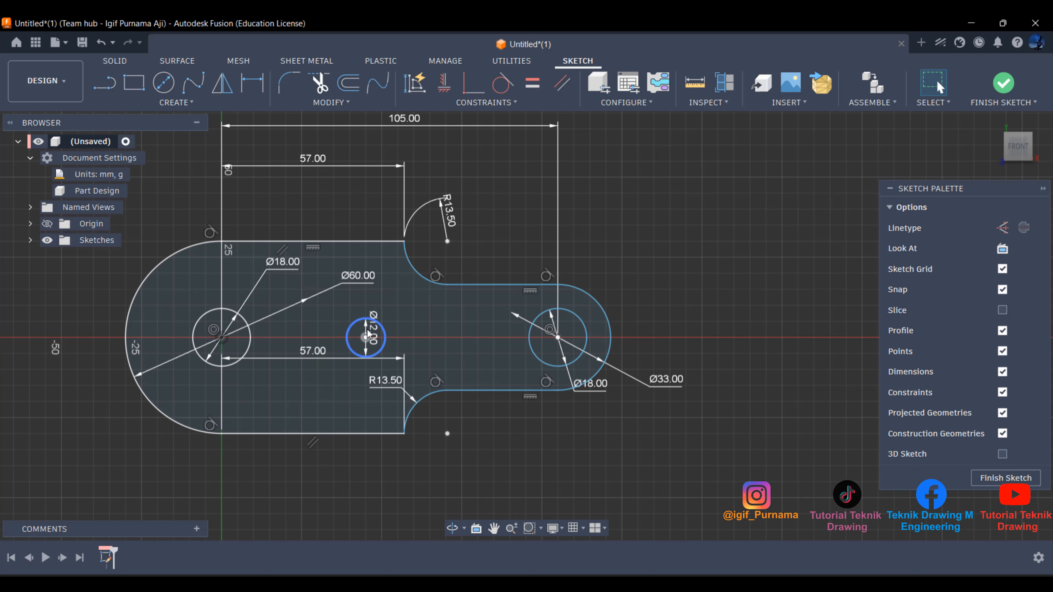
Dimension the 12 mm hole's centre 42 mm horizontally from the large rounded end's hole centre, as in the reference drawing.
key("alt+Tab")
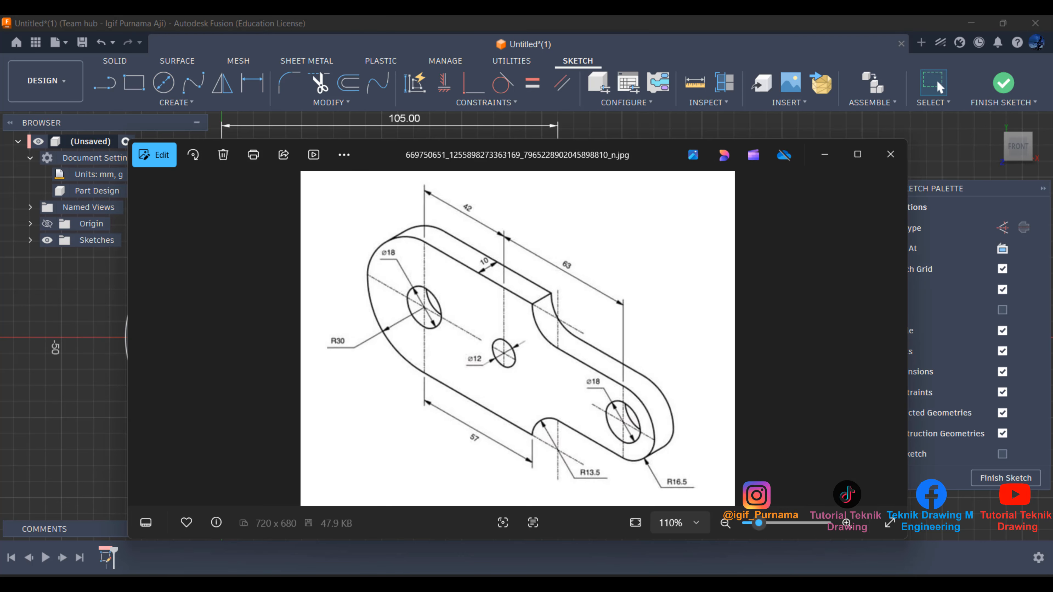
key("alt+Tab")
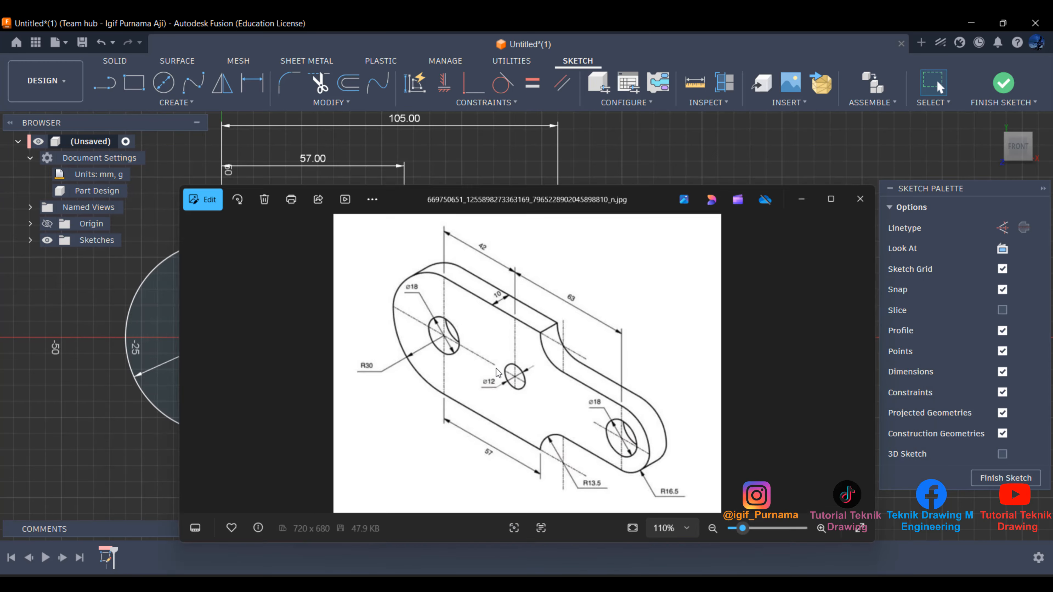
left_click(221, 337)
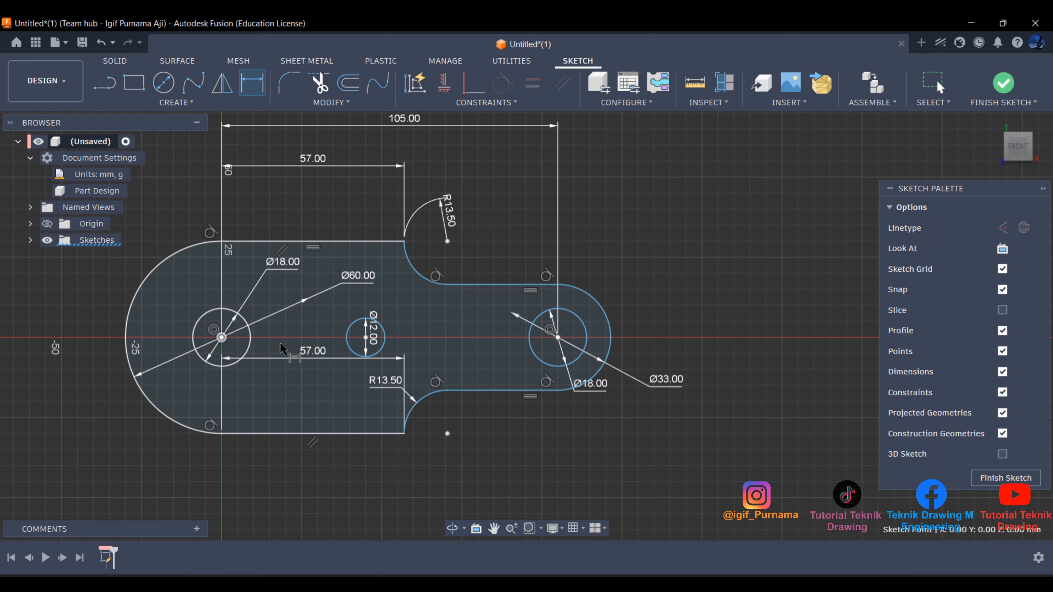
left_click(366, 337)
left_click(353, 501)
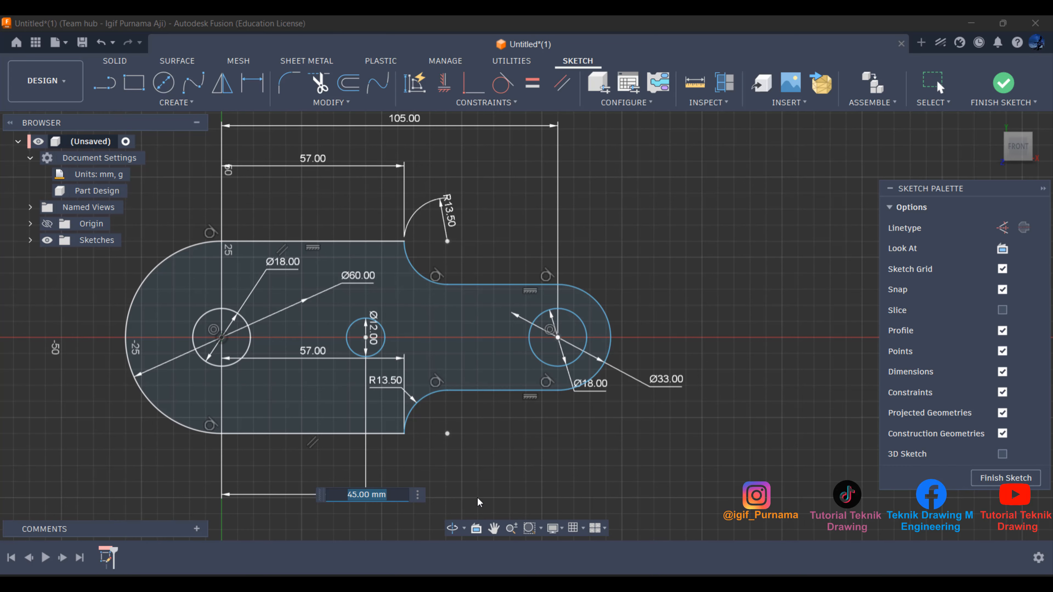
type("42")
key("Return")
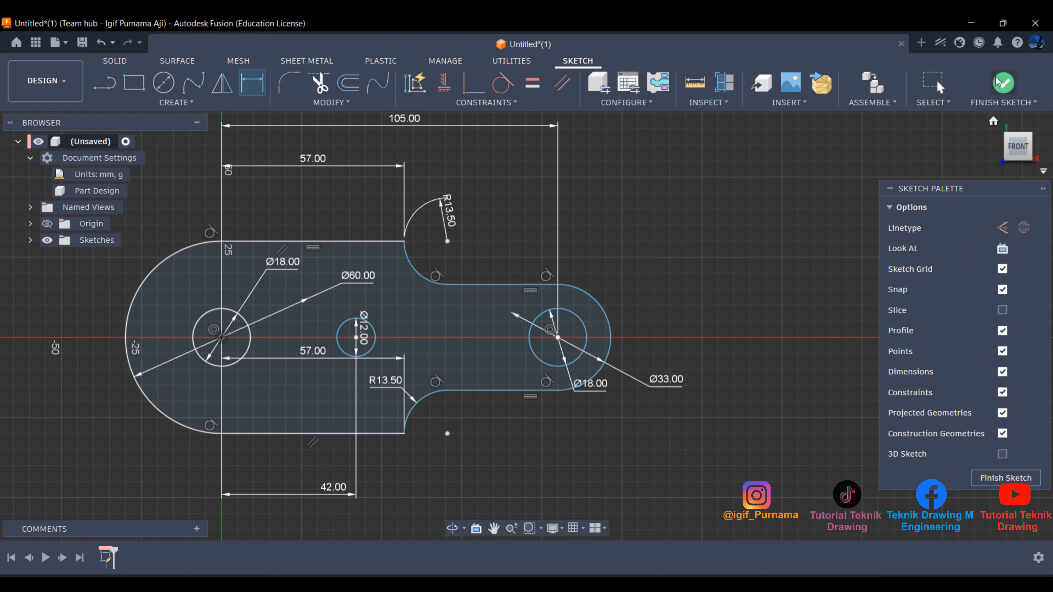
Finish the sketch and extrude the plate profile 10 mm as a new body, leaving the three holes open.
left_click(1003, 84)
left_click(126, 92)
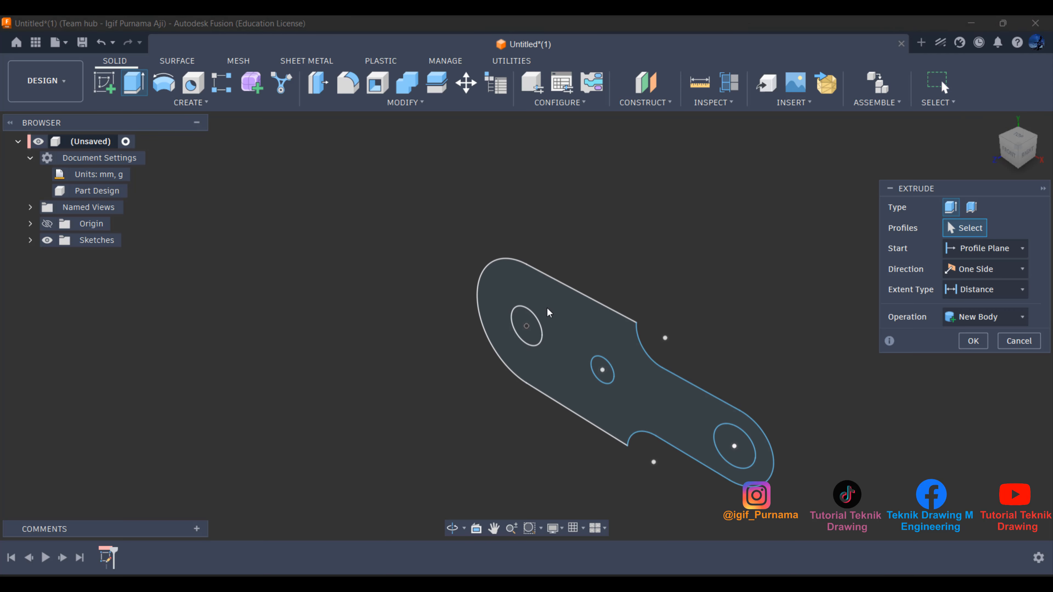
key("alt+Tab")
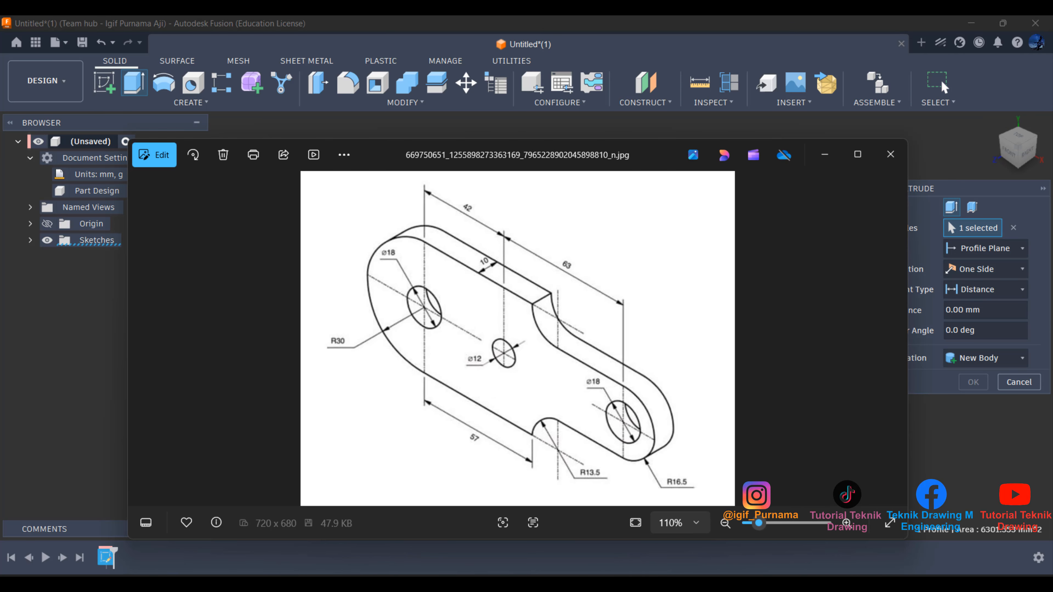
key("alt+Tab")
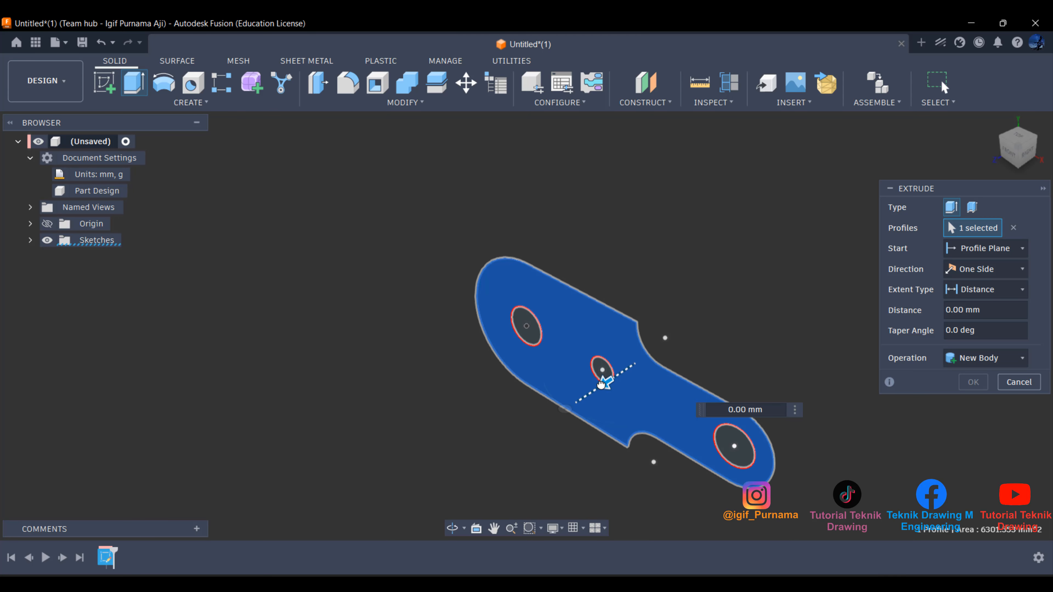
type("10")
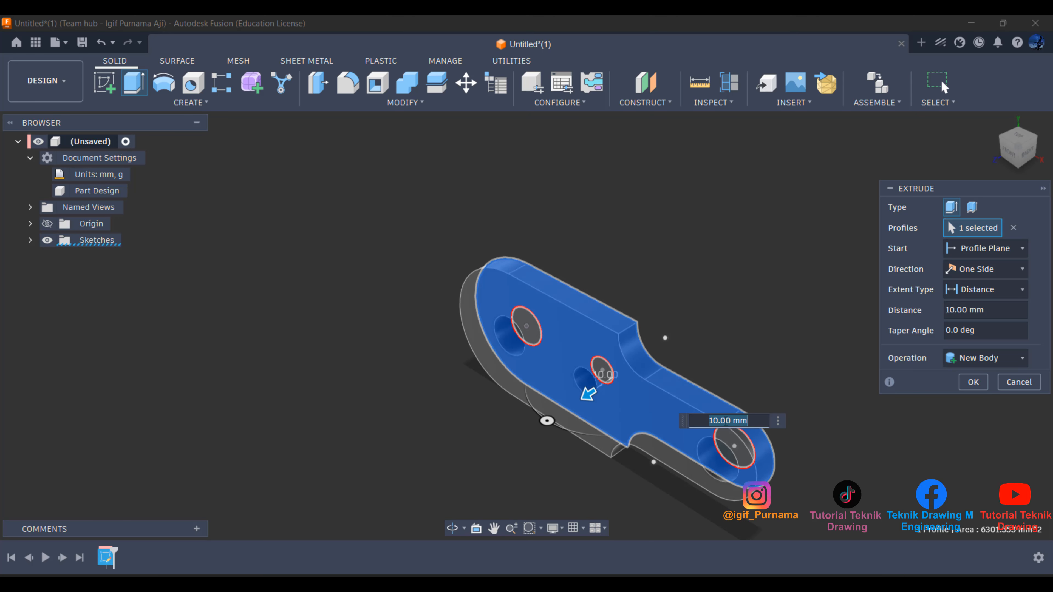
left_click(973, 382)
Try the Grey Room environment for the model display.
scroll(501, 236, "down", 1)
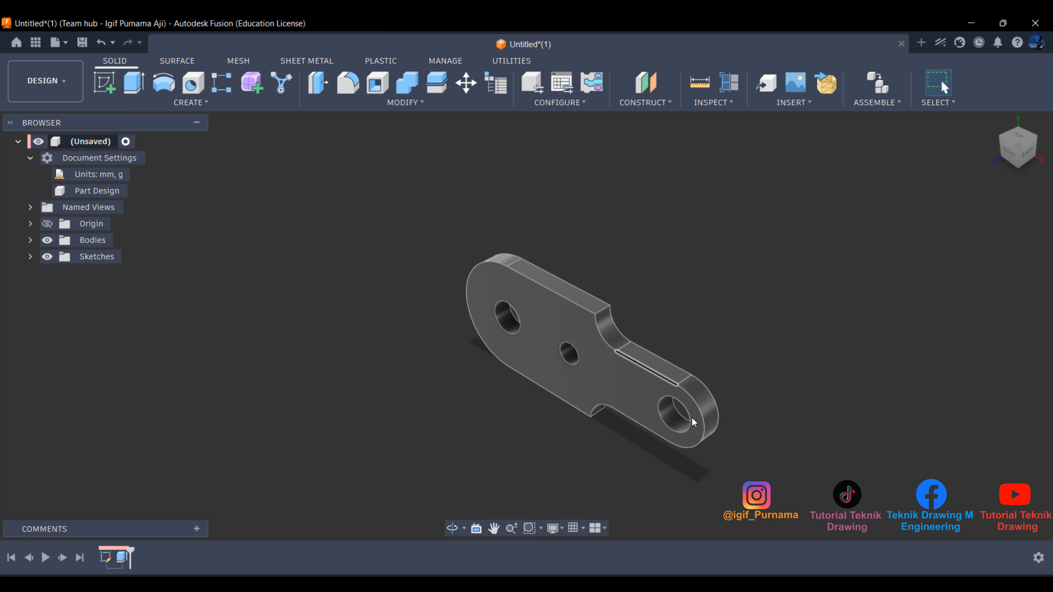
scroll(694, 422, "up", 2)
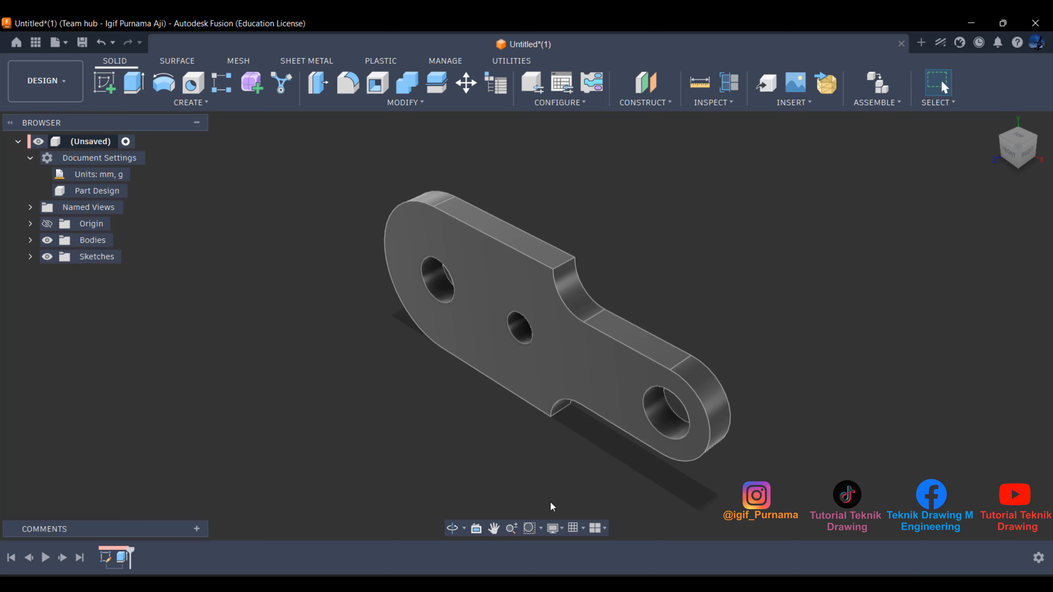
left_click(579, 531)
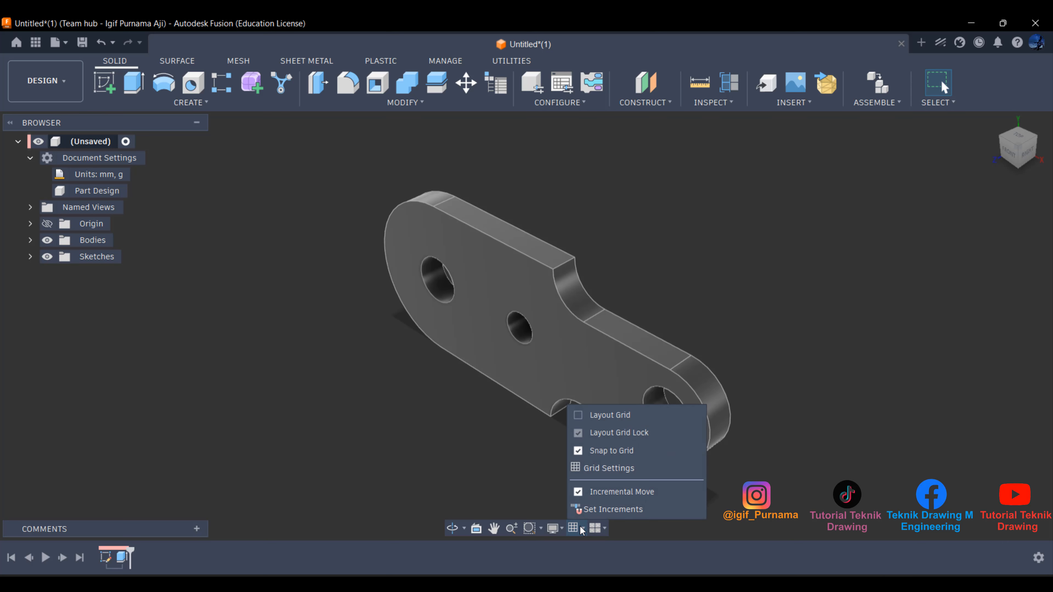
left_click(559, 532)
mouse_move(625, 386)
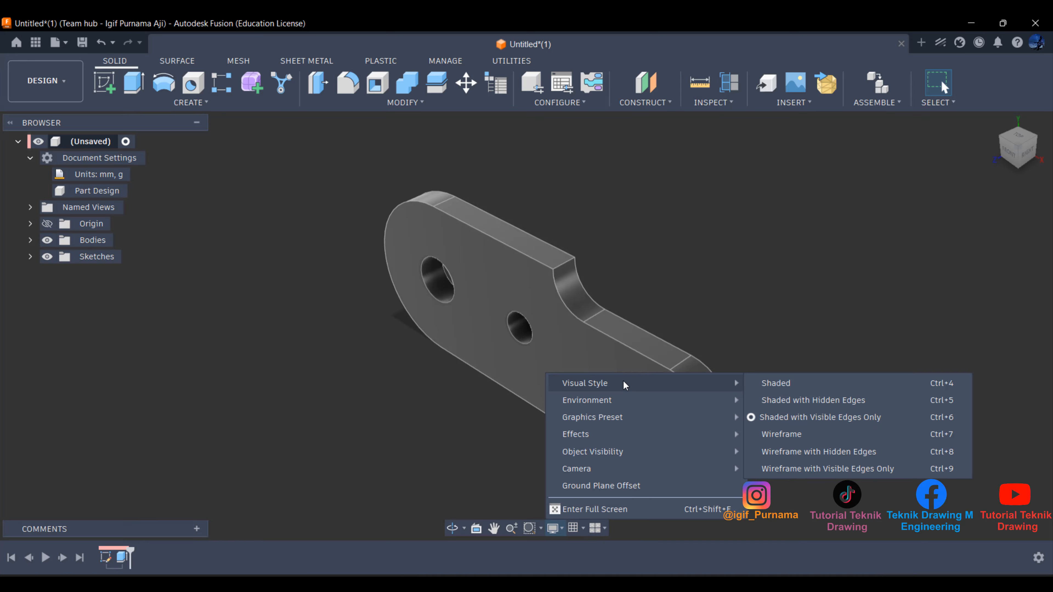
mouse_move(637, 408)
left_click(764, 418)
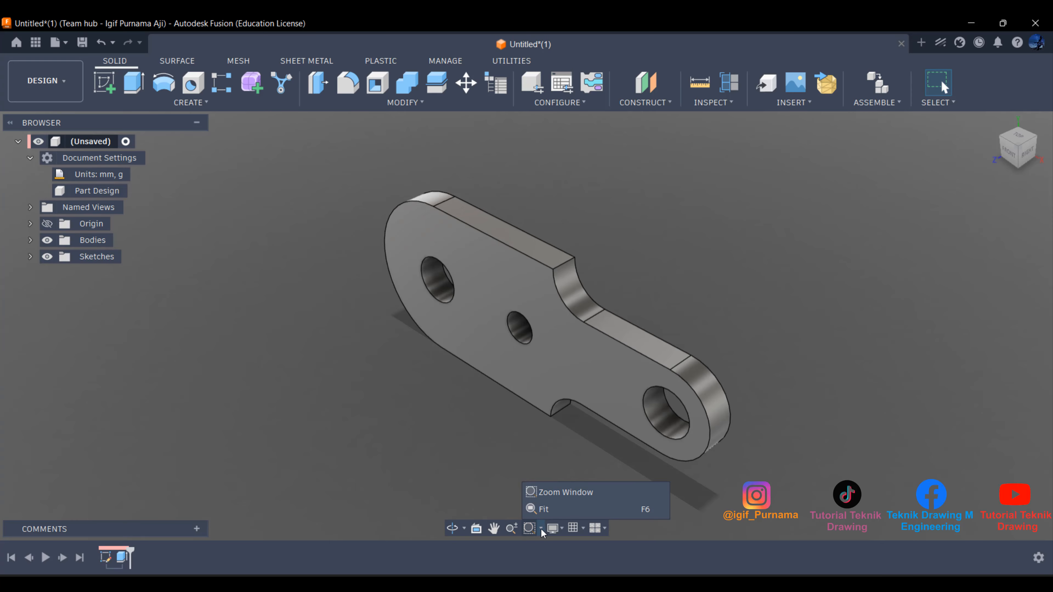
Set the model display environment to Photo Booth.
left_click(560, 531)
mouse_move(716, 401)
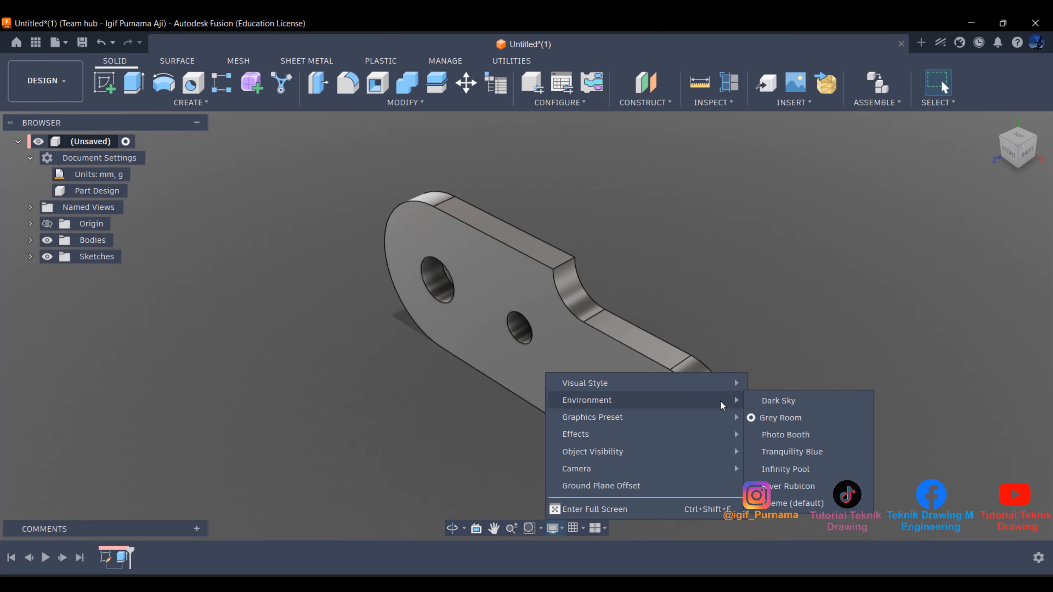
left_click(772, 435)
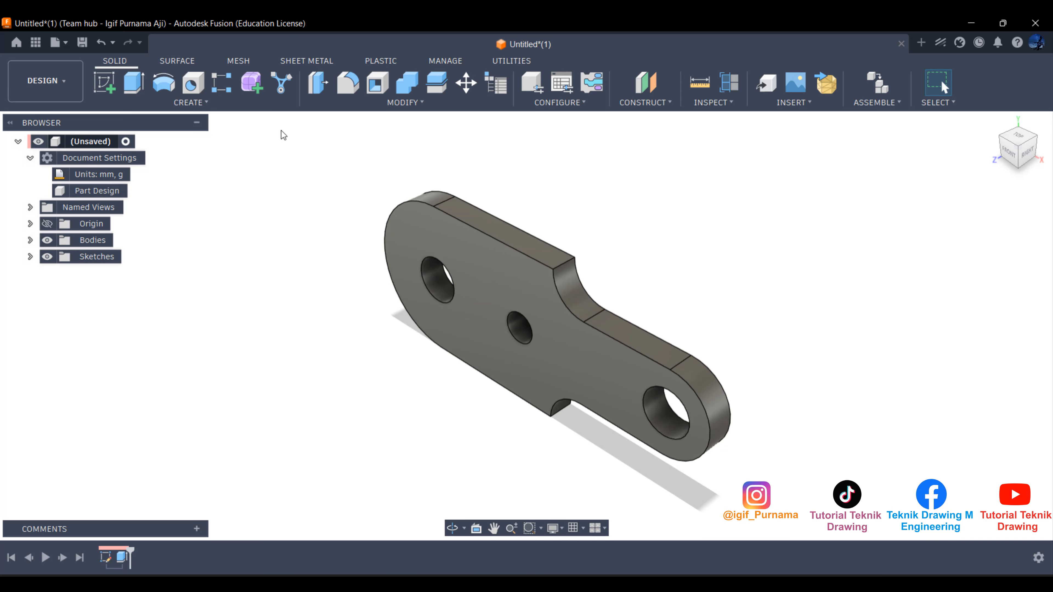
Switch to the Render workspace and collapse the rendering gallery.
left_click(42, 81)
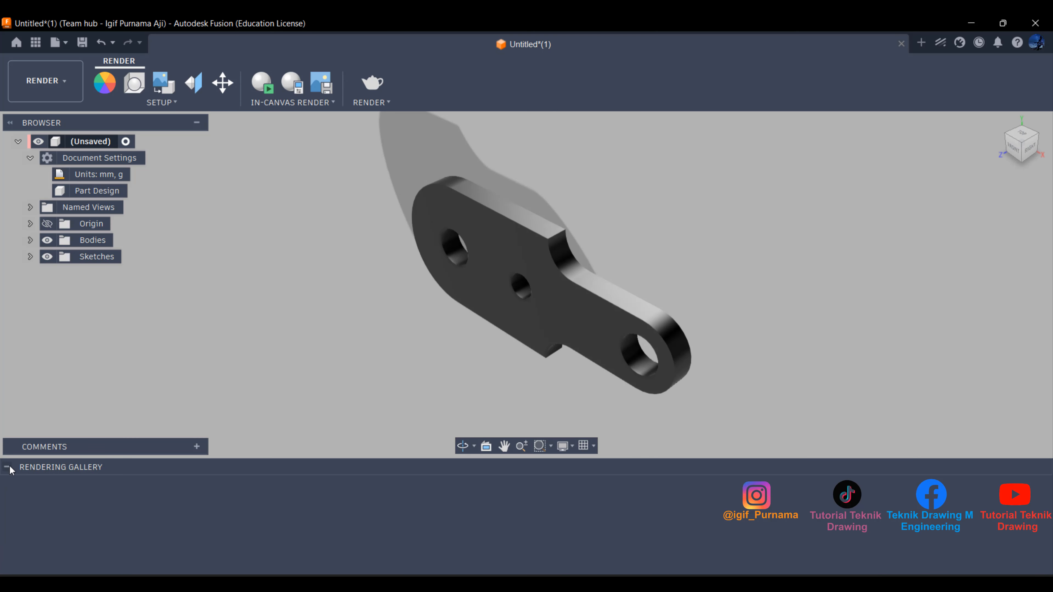
left_click(8, 467)
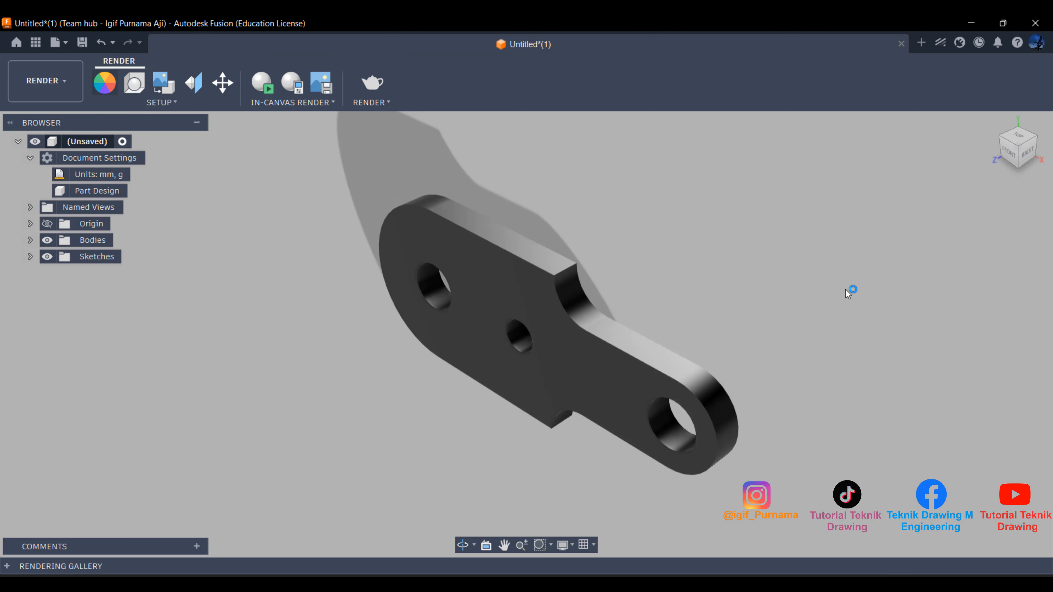
Apply the Fabric (Generic) appearance from the library's Fabric category to the whole plate body.
scroll(816, 448, "down", 3)
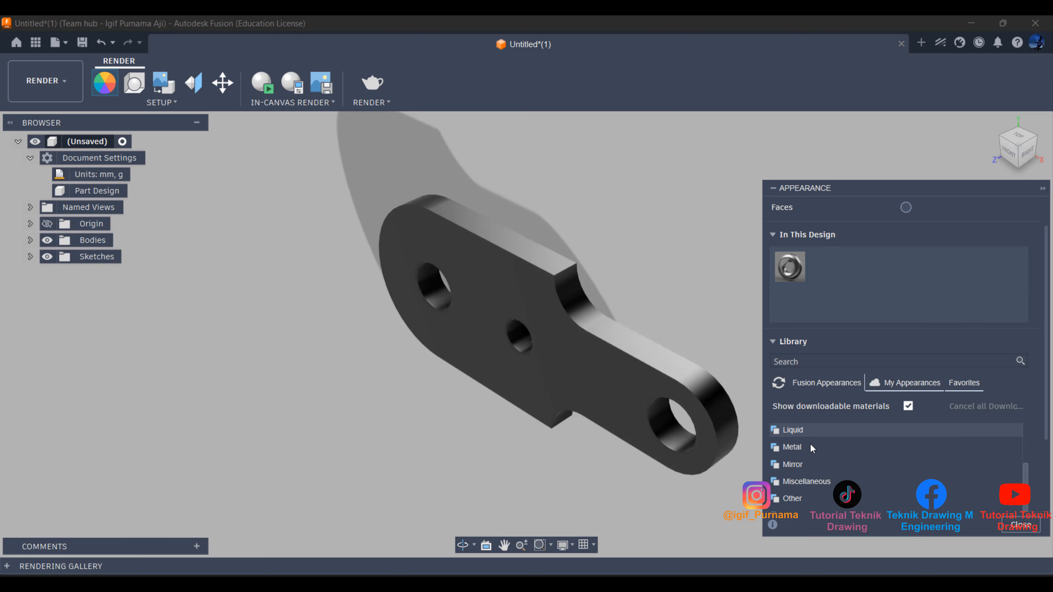
scroll(812, 465, "up", 3)
left_click(807, 475)
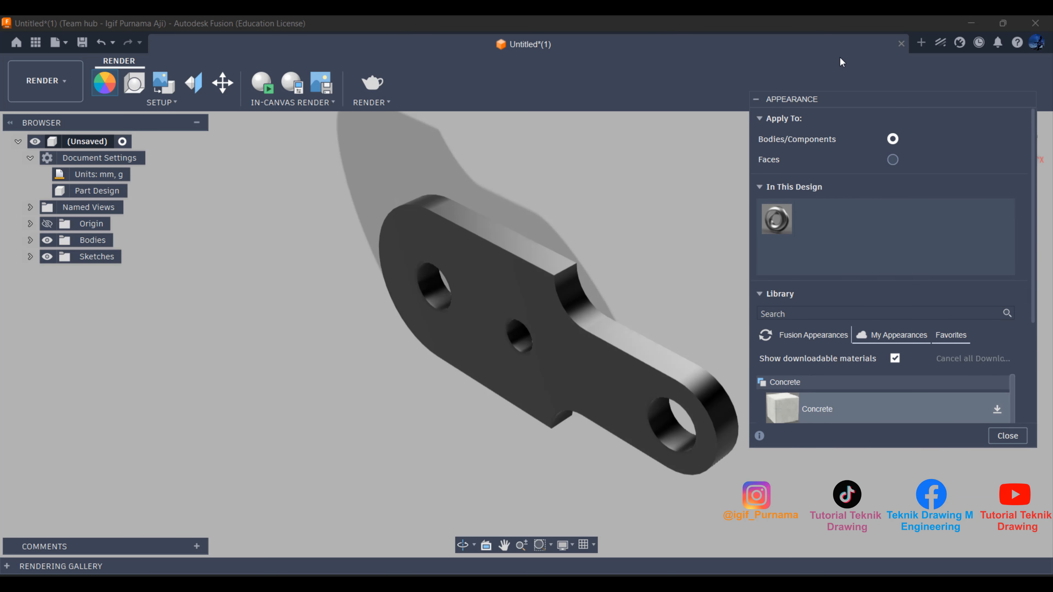
left_click_drag(829, 399, 829, 552)
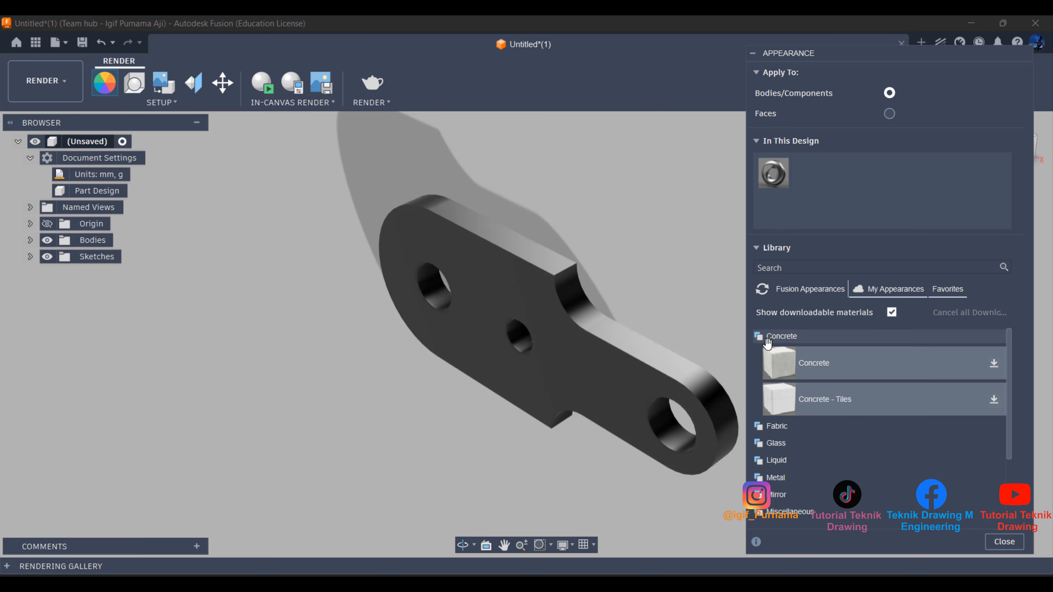
left_click(781, 336)
left_click(775, 353)
scroll(800, 452, "down", 4)
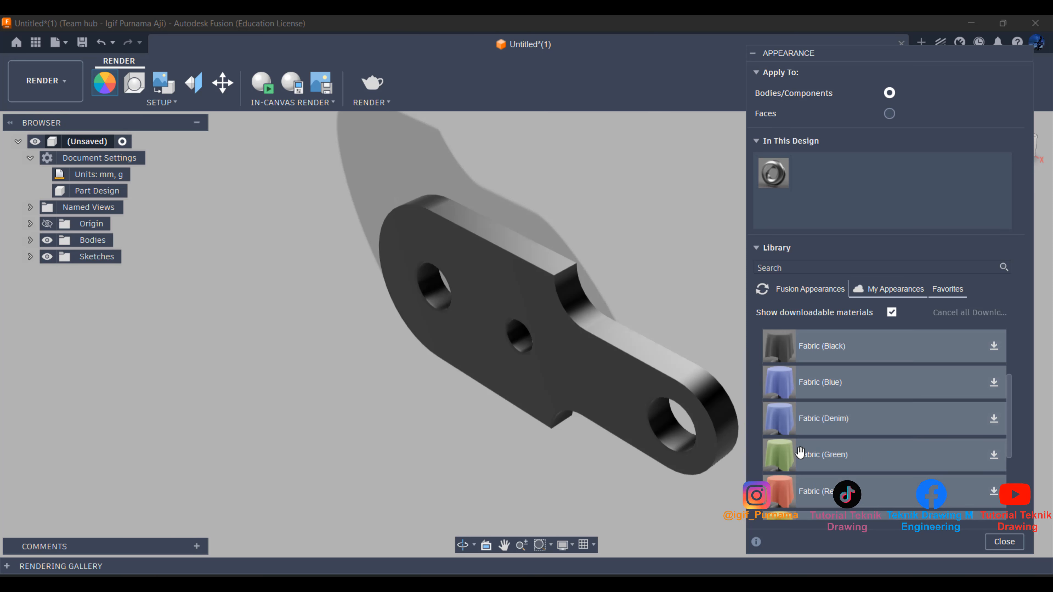
scroll(800, 419, "up", 4)
left_click_drag(779, 380, 635, 388)
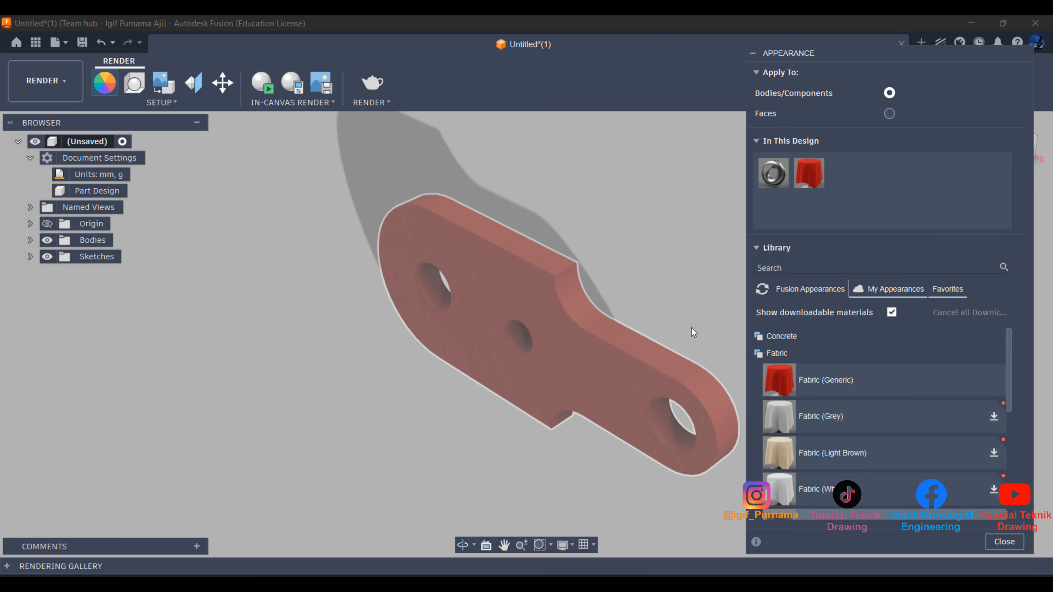
Recolour the plate's Fabric (Generic) appearance to bright green and close the appearance settings.
right_click(808, 177)
left_click(824, 186)
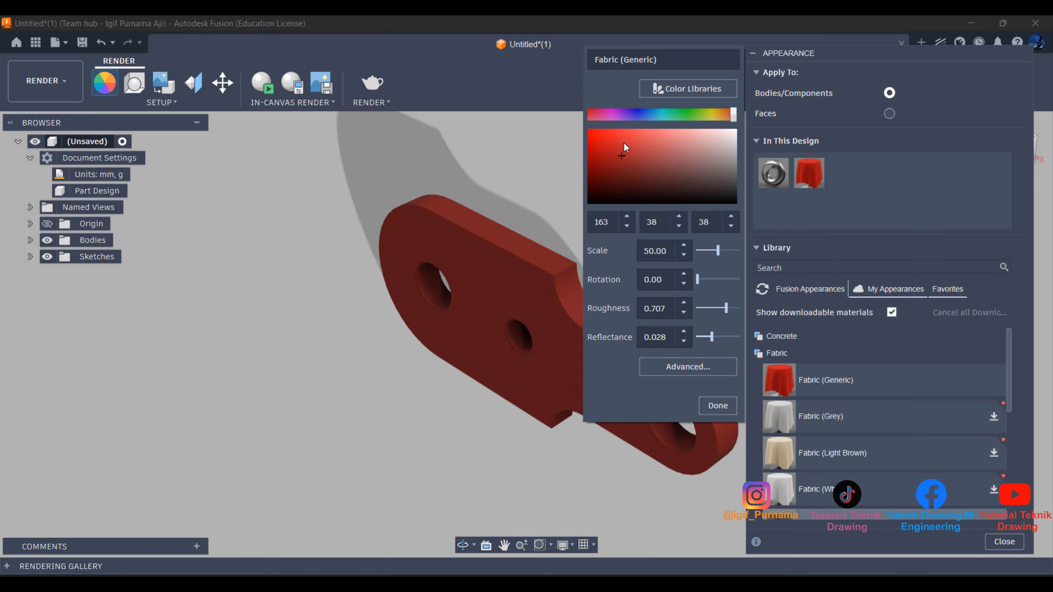
left_click(607, 132)
left_click_drag(737, 112, 698, 115)
left_click(541, 140)
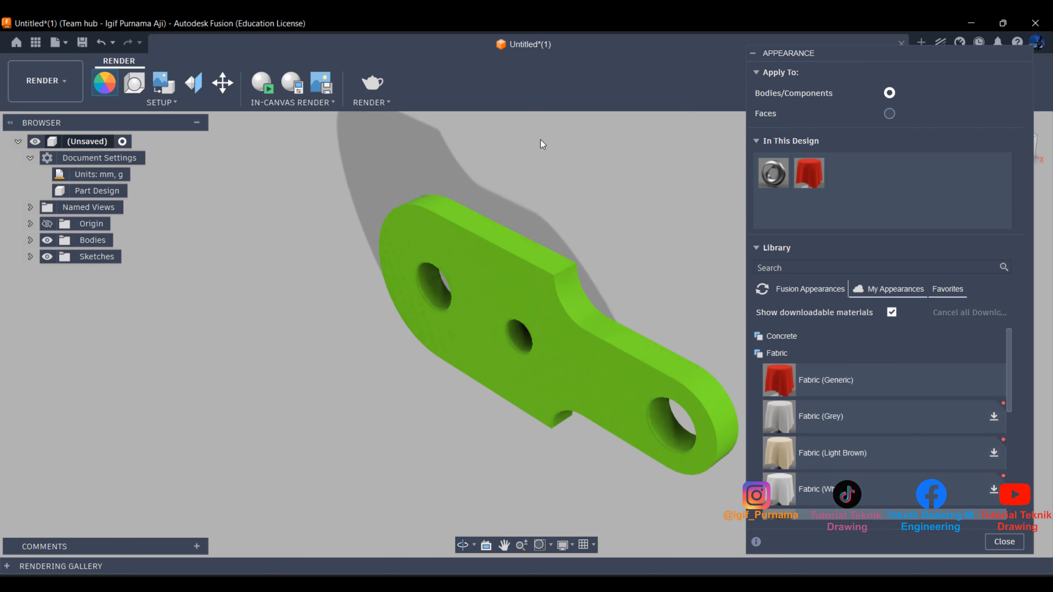
left_click(1005, 542)
Raise the render scene's environment brightness to about 2307.692 lx.
scroll(778, 249, "up", 2)
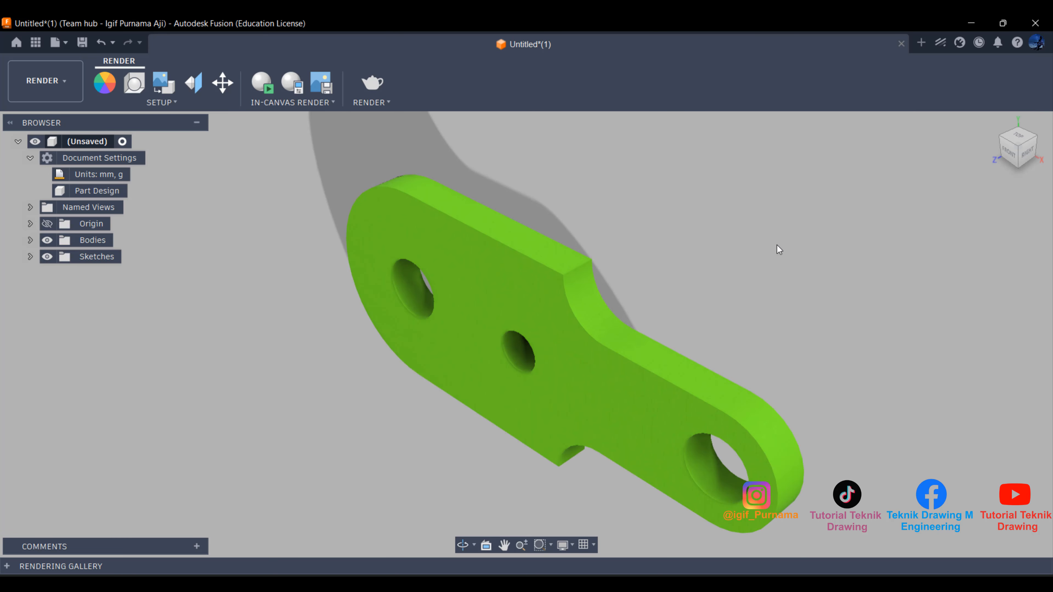
left_click(134, 85)
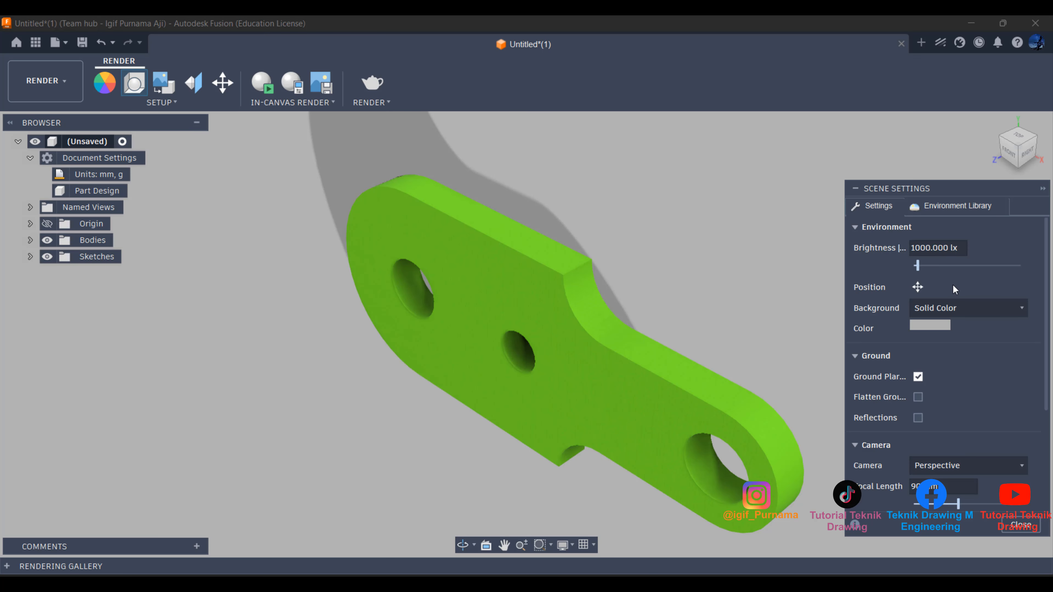
left_click(966, 206)
left_click(888, 208)
left_click_drag(917, 265, 928, 270)
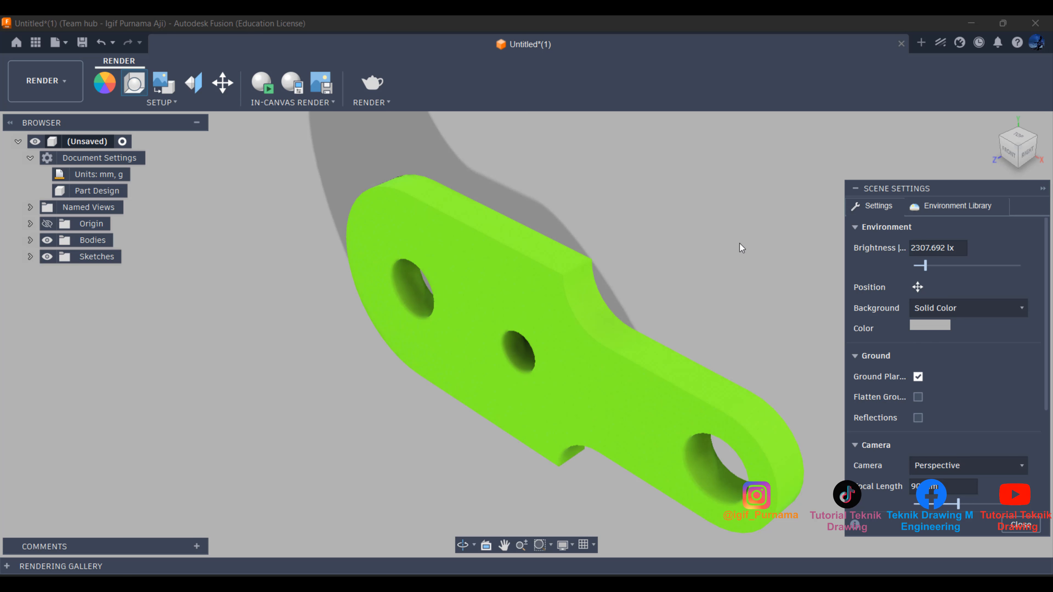